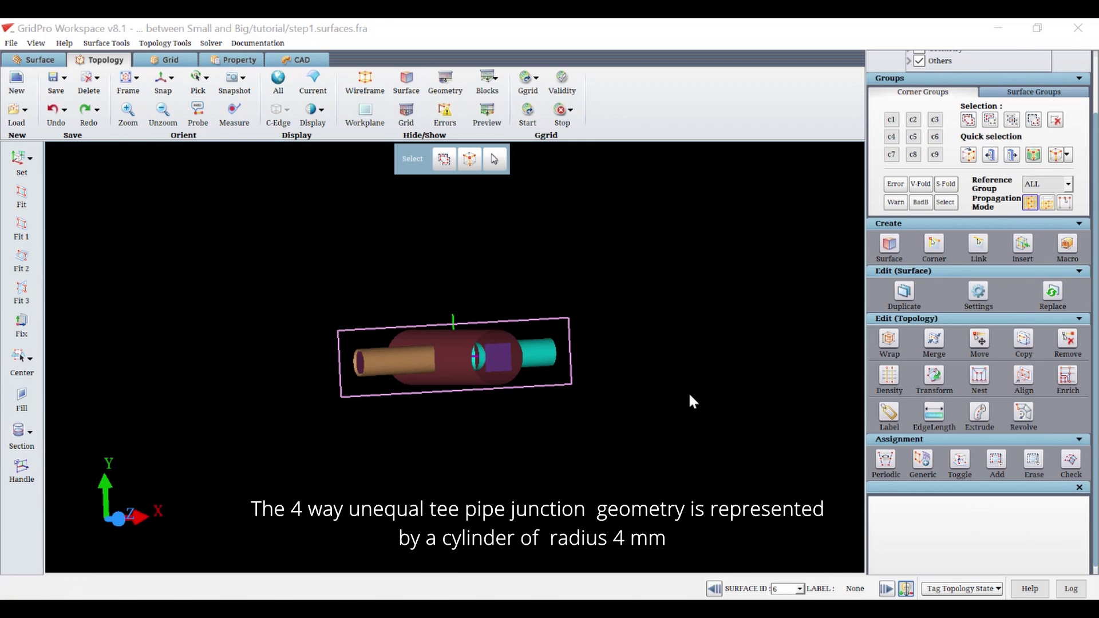
Create a 3D box wireframe around the pipe junction, resized to fit the visible surfaces.
scroll(611, 359, down, 2)
drag(606, 433, 537, 455)
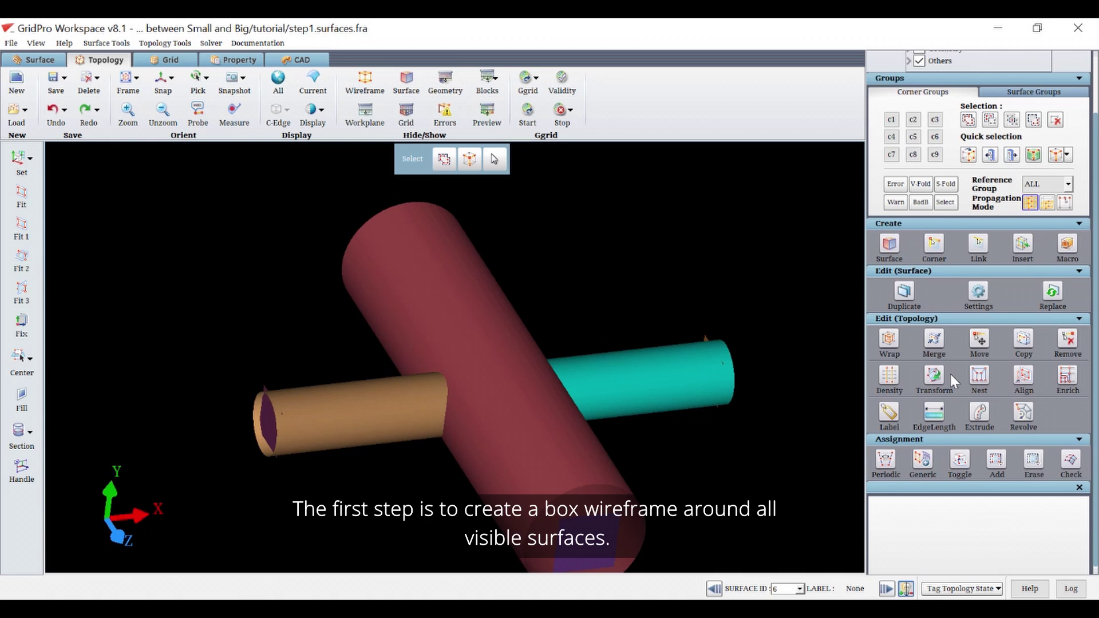
click(1064, 245)
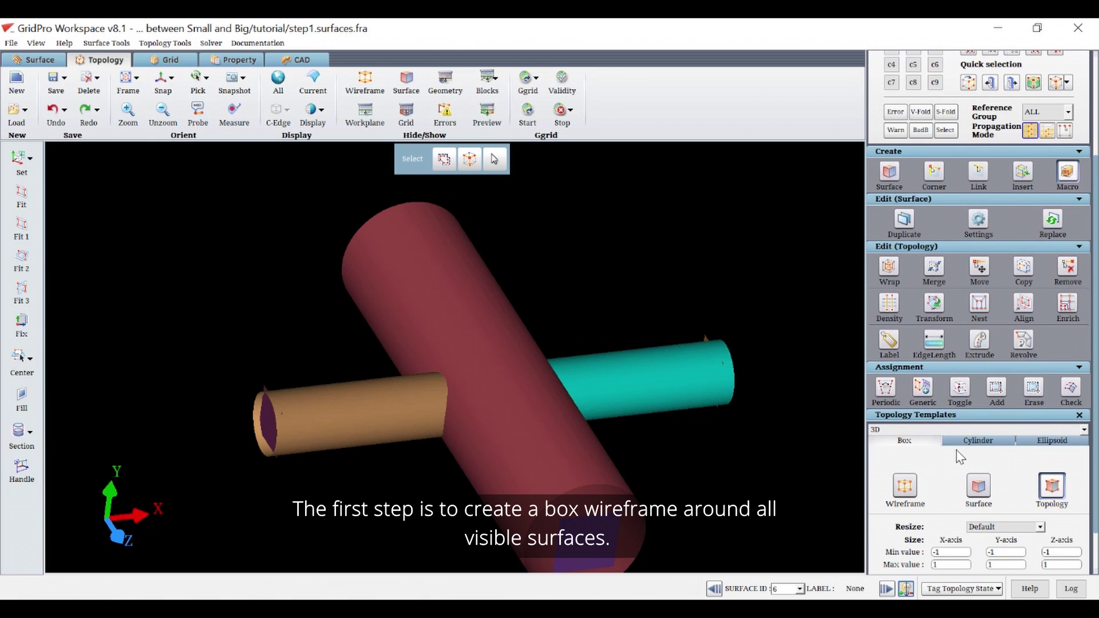
click(905, 486)
click(1008, 527)
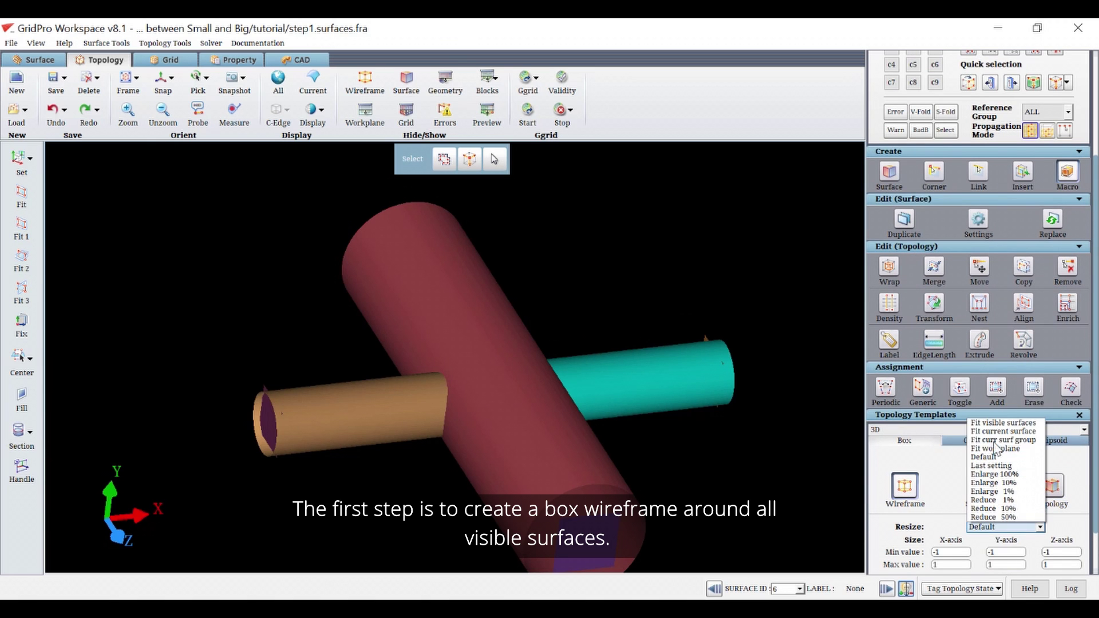
click(1003, 423)
click(1057, 537)
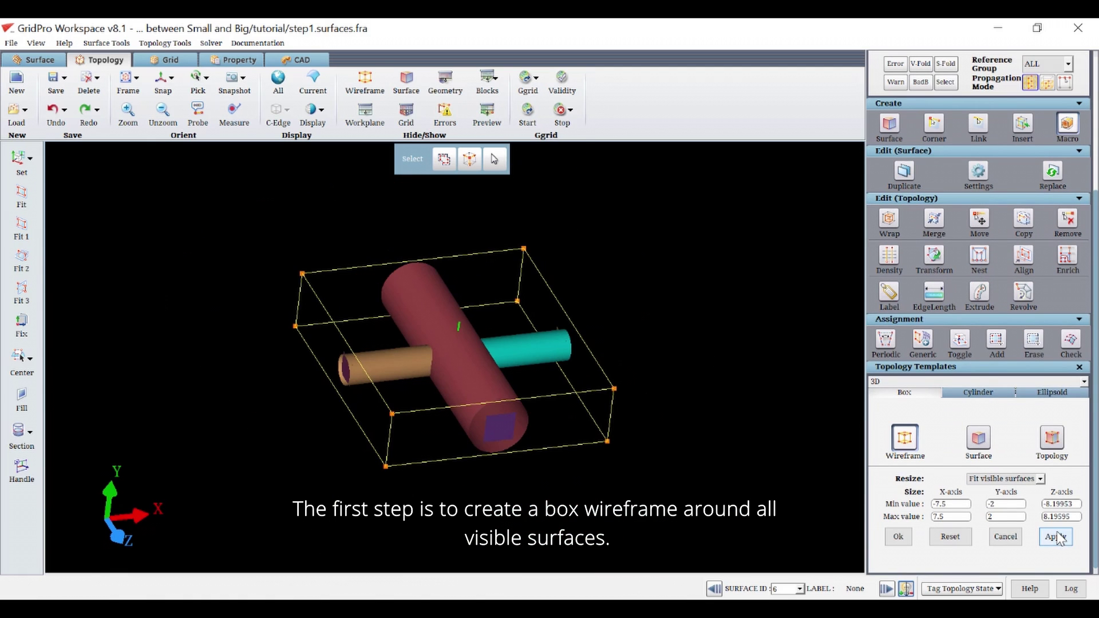
Split the box in the XZ view with two sheets just inside the large pipe's walls and two just inside the smaller pipes' walls.
drag(722, 362, 547, 590)
click(161, 91)
click(1023, 132)
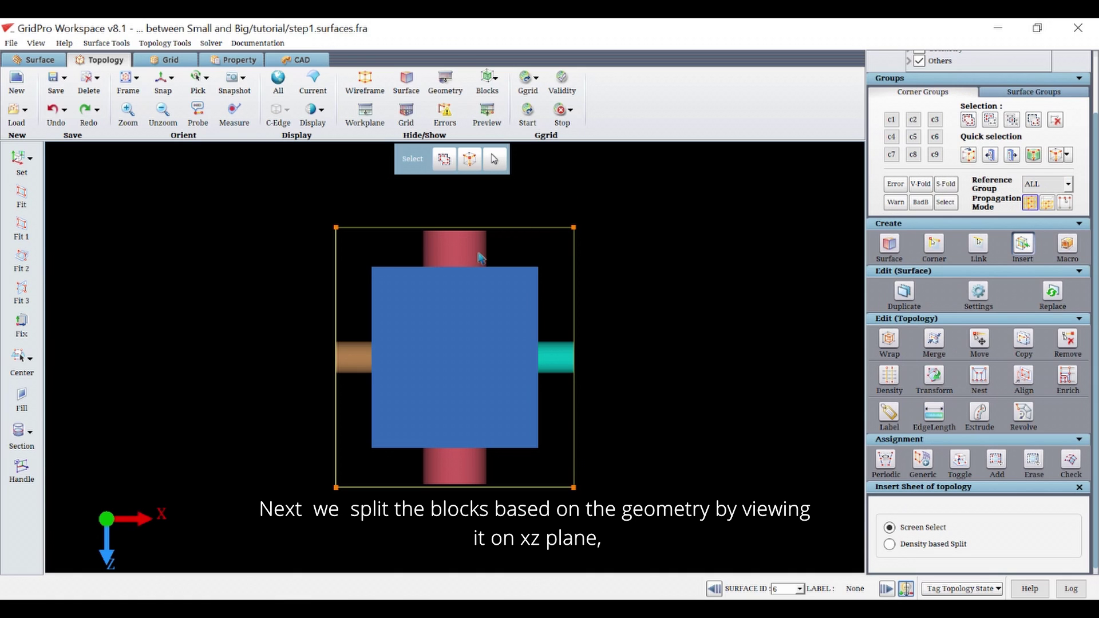
click(426, 226)
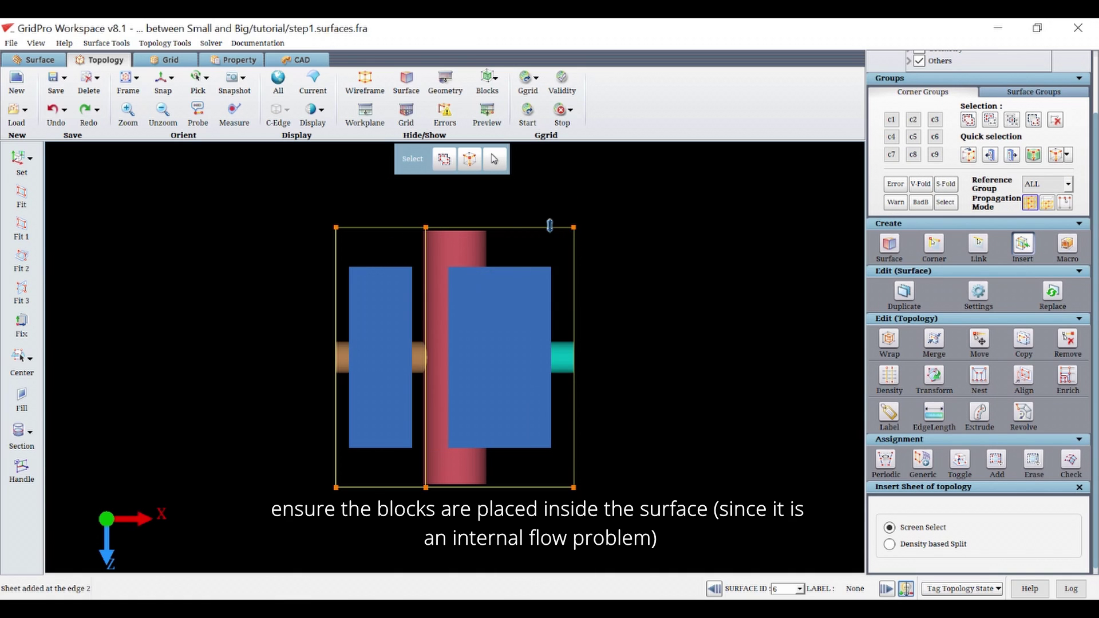
click(484, 228)
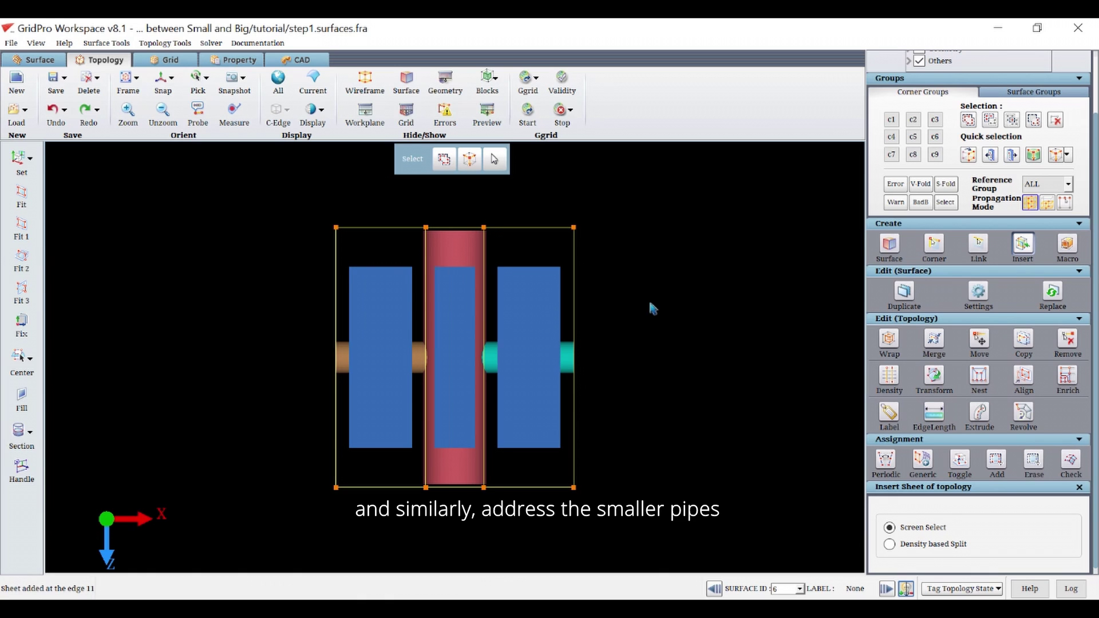
click(574, 346)
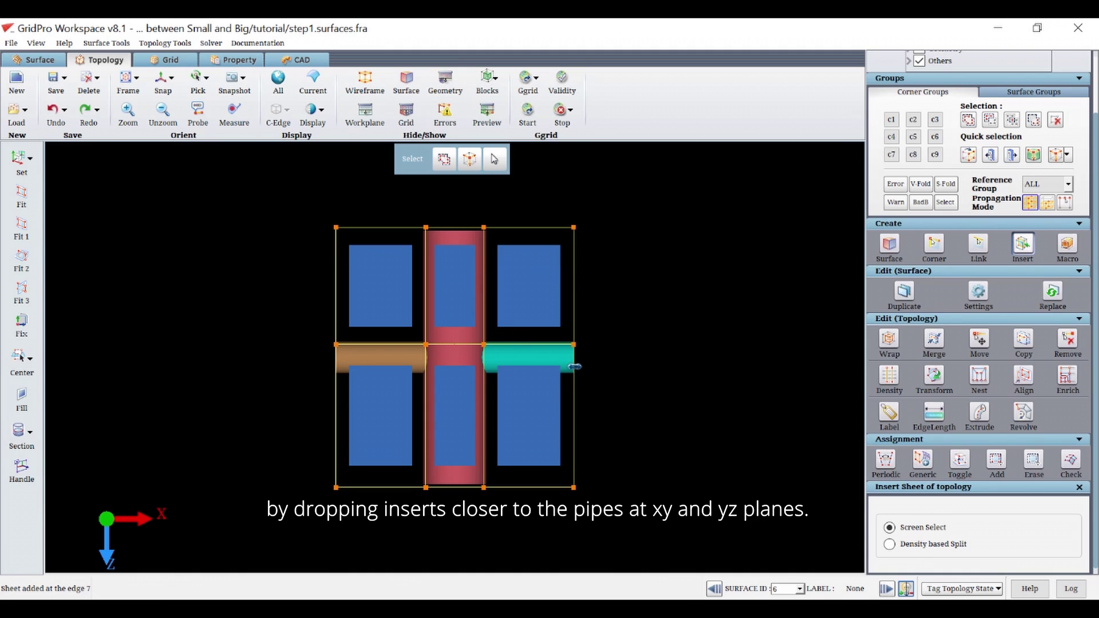
click(575, 370)
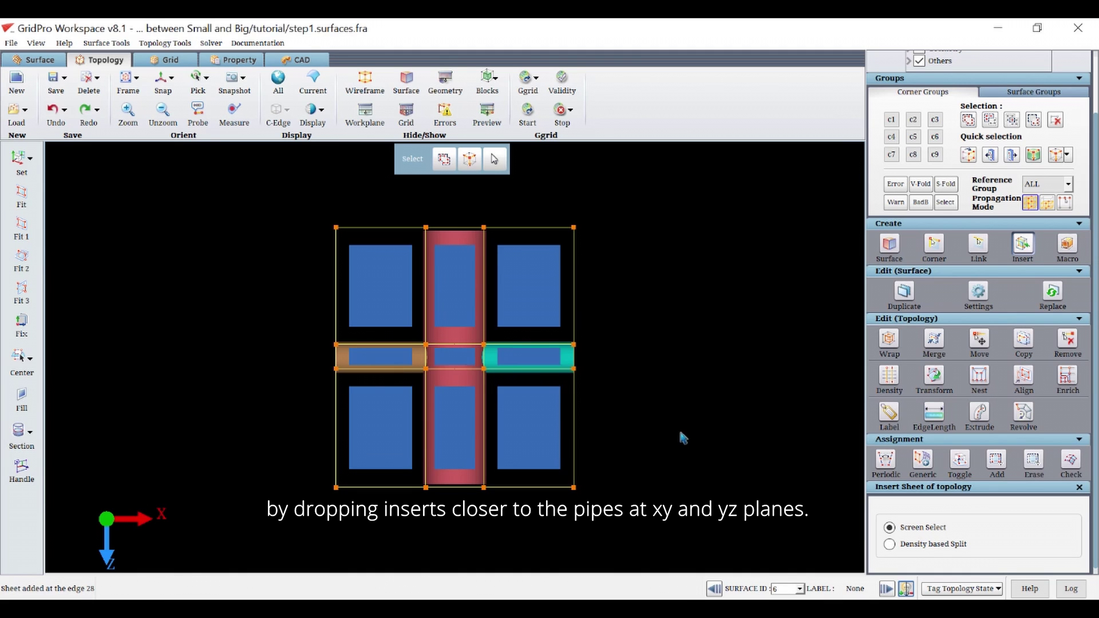
Hide the block faces and insert two horizontal sheets near the upper and lower walls of the smaller pipes.
scroll(576, 487, down, 3)
middle_drag(553, 504, 458, 298)
click(163, 78)
click(488, 81)
click(487, 75)
click(489, 80)
scroll(416, 337, up, 5)
click(535, 331)
click(518, 387)
scroll(182, 412, down, 5)
middle_drag(182, 411, 808, 445)
Display all surfaces as lines and view the junction in the XZ plane.
middle_drag(493, 469, 465, 323)
click(310, 109)
click(163, 80)
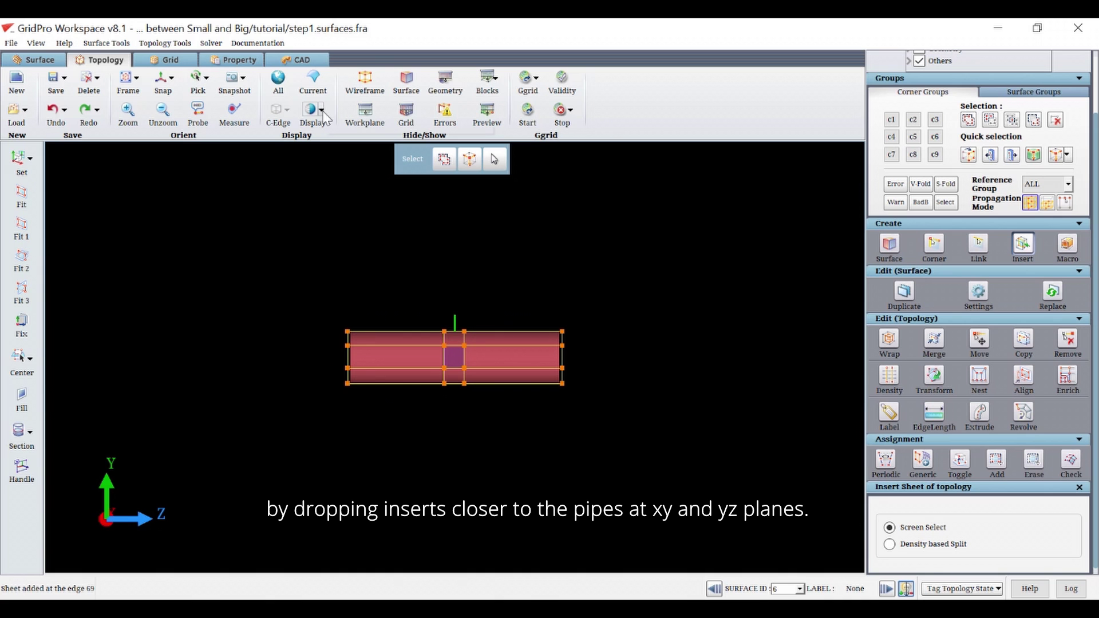
click(322, 110)
mouse_move(343, 149)
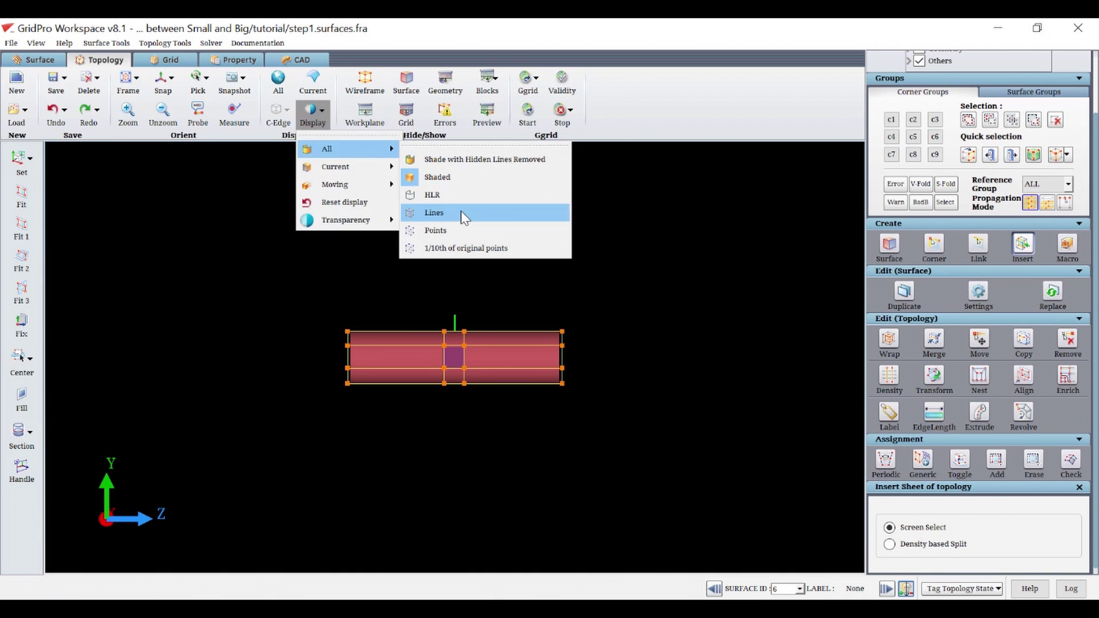
click(461, 212)
scroll(461, 339, up, 5)
middle_drag(460, 339, 343, 229)
scroll(343, 229, down, 3)
click(162, 80)
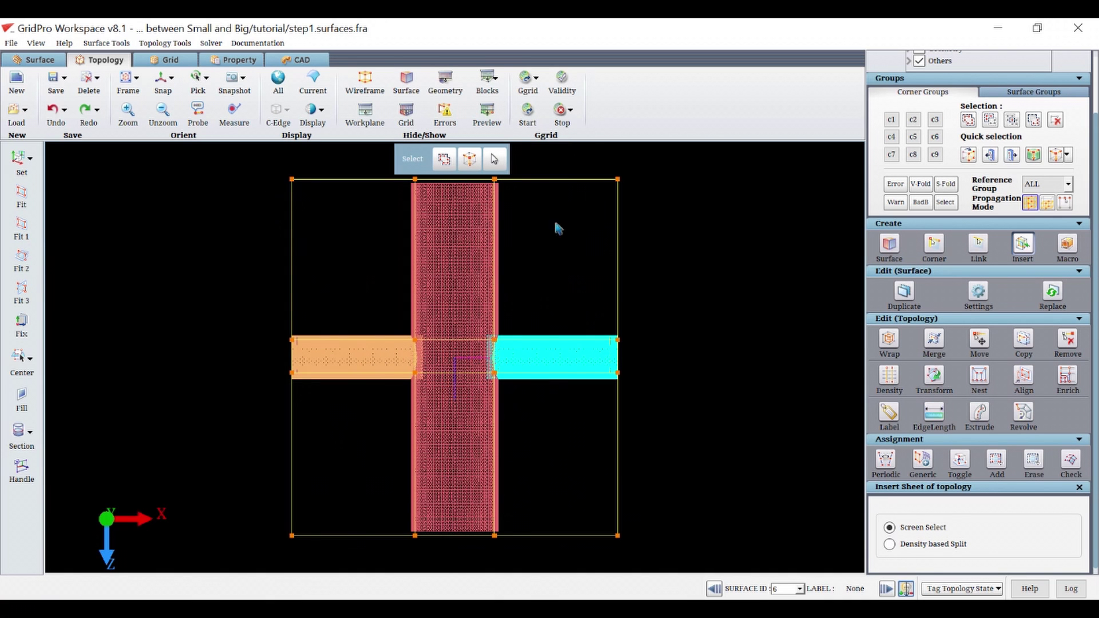
Remove the corners of the four outer blocks to leave a plus-shaped wireframe, and display all surfaces as points.
click(1068, 340)
drag(270, 162, 312, 197)
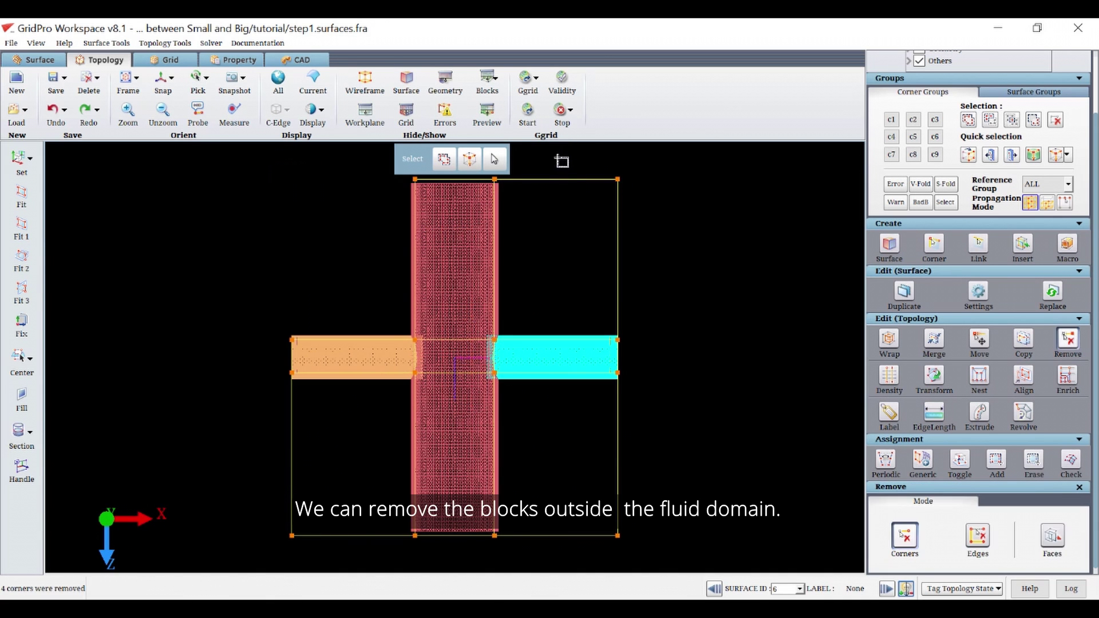
drag(582, 167, 642, 198)
drag(578, 524, 647, 558)
drag(270, 491, 326, 561)
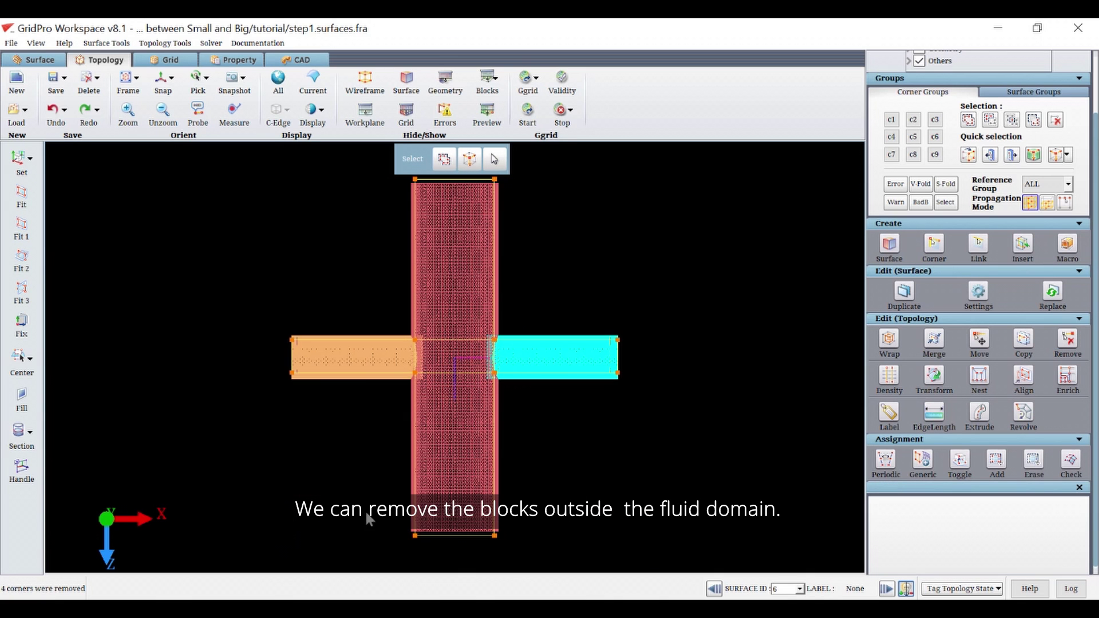
click(313, 111)
click(435, 179)
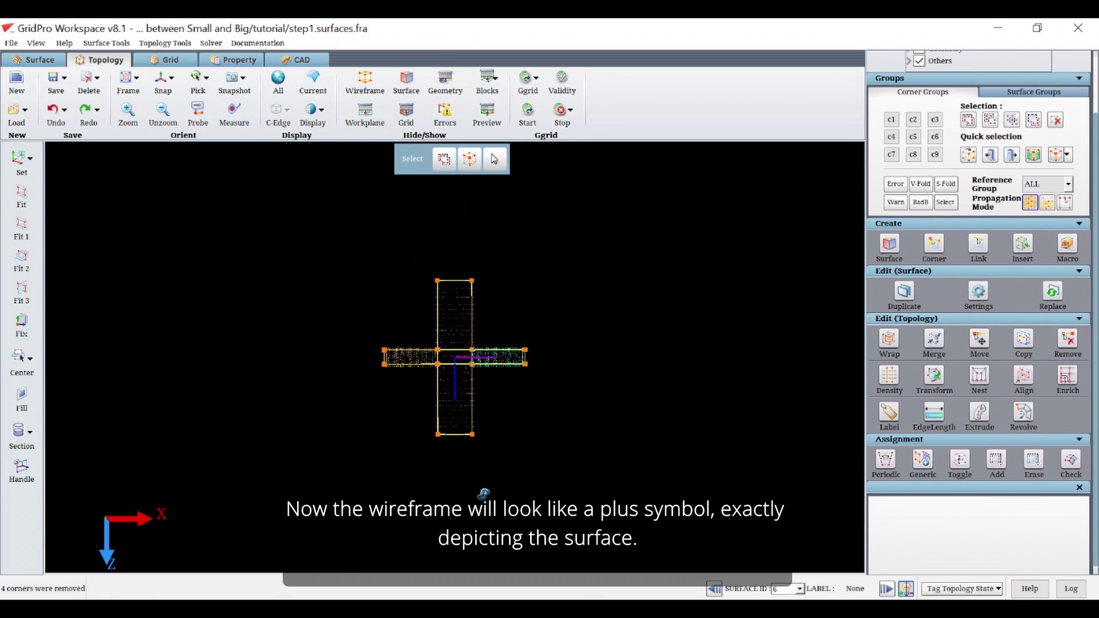
Remove the wireframe corners above and below the outer ends of both smaller pipes.
drag(490, 430, 423, 188)
click(162, 82)
scroll(265, 240, up, 4)
key(r)
drag(283, 298, 318, 320)
drag(285, 384, 320, 411)
drag(624, 408, 595, 387)
key(r)
drag(580, 294, 629, 320)
drag(297, 312, 359, 354)
scroll(360, 354, up, 2)
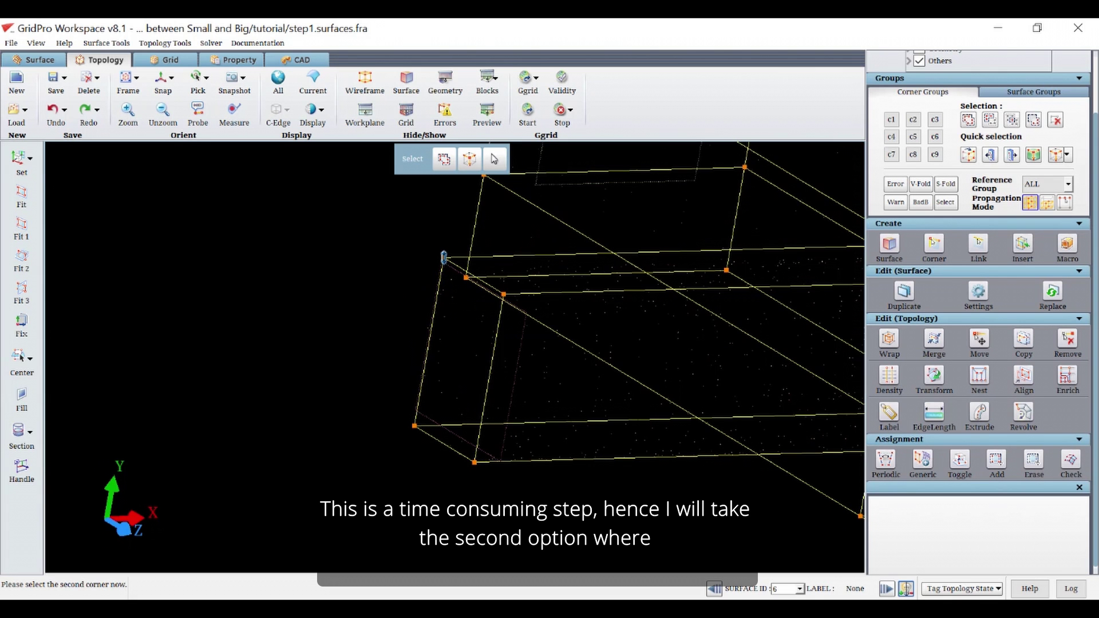
click(444, 257)
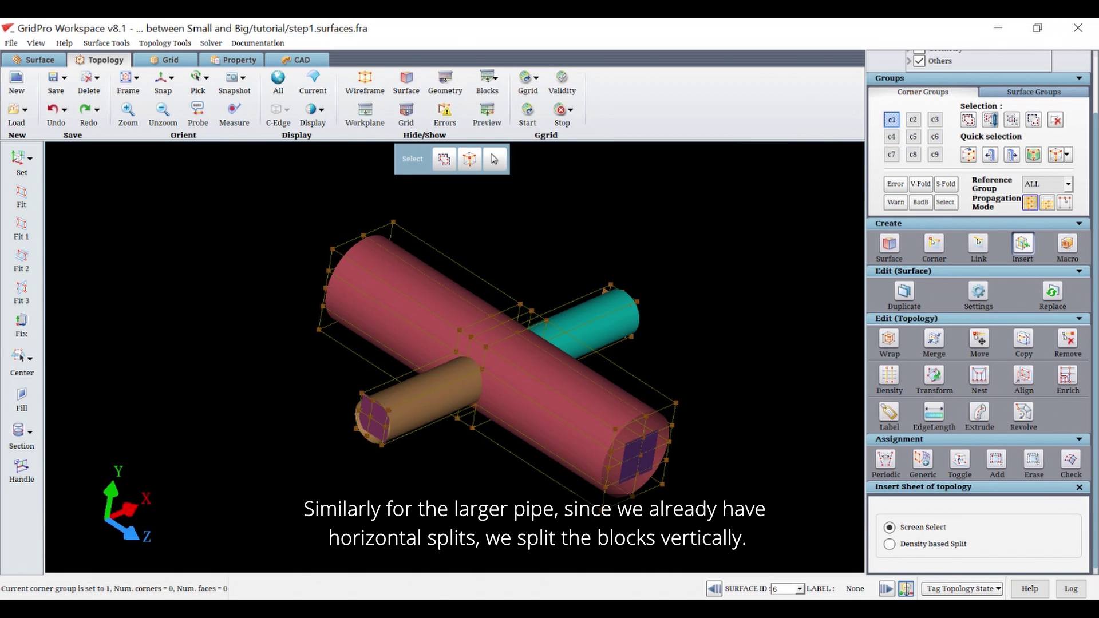
Add the wireframe to corner group 1 and deselect the interior corners at the large pipe's end.
click(968, 119)
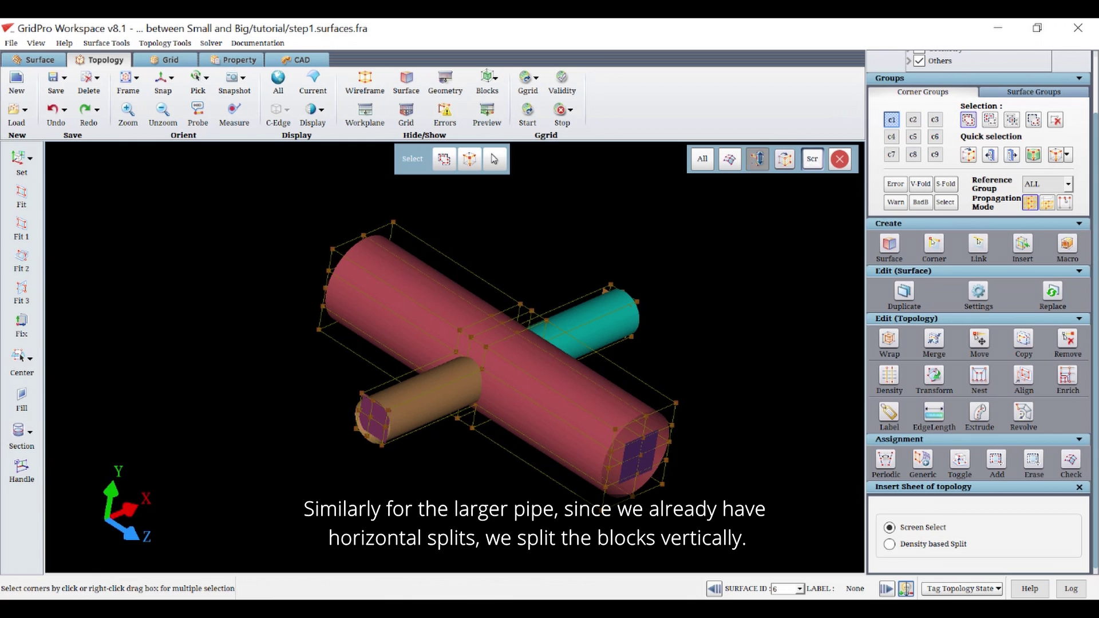
click(757, 158)
scroll(712, 536, up, 5)
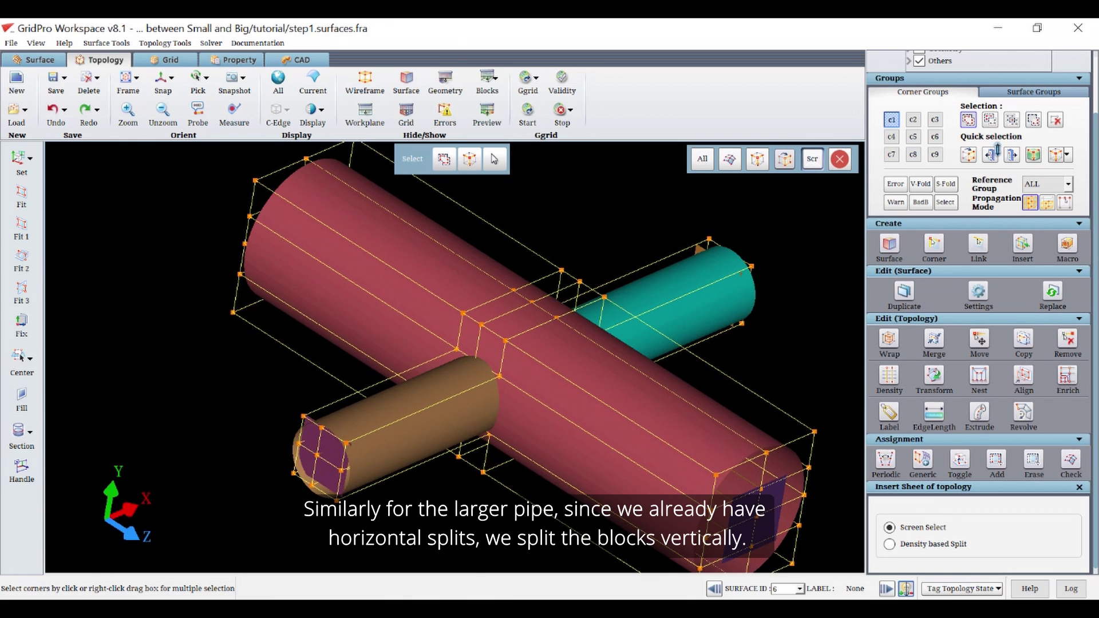
click(991, 117)
middle_drag(830, 332, 734, 116)
scroll(711, 289, up, 4)
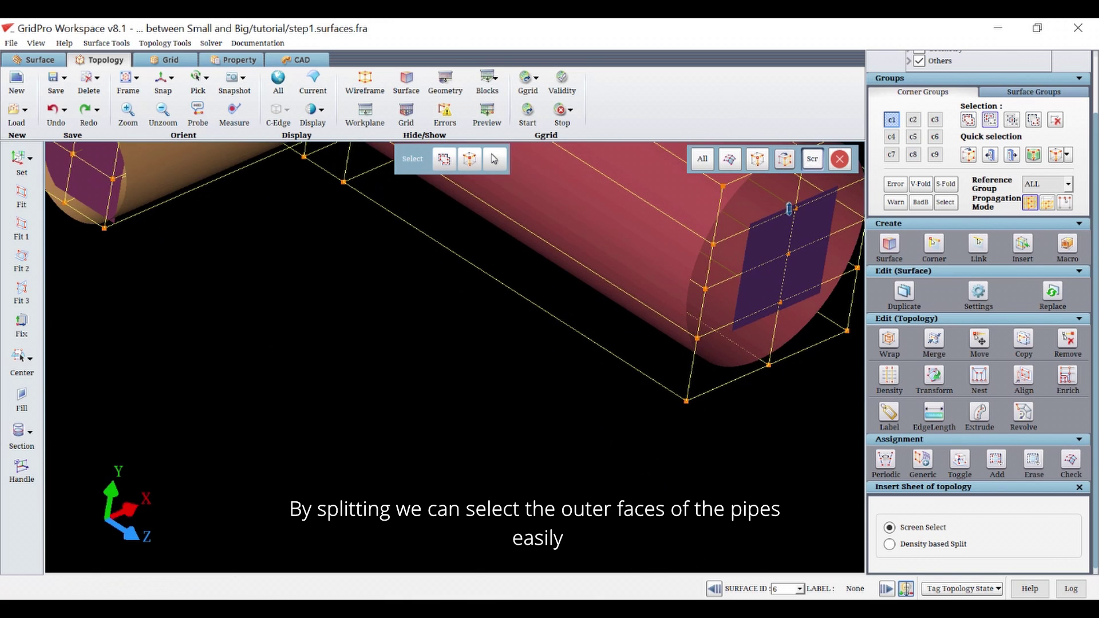
click(795, 208)
click(788, 253)
click(781, 303)
Deselect the remaining interior corners along the pipes so that corner group 1 holds only the outer pipe faces.
scroll(638, 353, down, 4)
middle_drag(300, 334, 471, 387)
scroll(471, 310, up, 3)
mouse_move(435, 279)
right_down()
mouse_move(508, 319)
mouse_move(678, 491)
right_up()
drag(703, 495, 496, 475)
mouse_move(496, 475)
right_down()
mouse_move(666, 309)
mouse_move(687, 395)
mouse_move(609, 360)
mouse_move(748, 297)
right_up()
drag(748, 297, 156, 579)
mouse_move(156, 578)
middle_down()
mouse_move(603, 277)
mouse_move(555, 216)
mouse_move(474, 397)
mouse_move(519, 475)
mouse_move(204, 150)
middle_up()
Assign the outer wireframe corners around the teal small pipe to surface 6.
click(163, 80)
click(996, 461)
scroll(706, 368, up, 3)
drag(706, 368, 615, 243)
middle_drag(615, 243, 465, 373)
right_drag(465, 374, 463, 294)
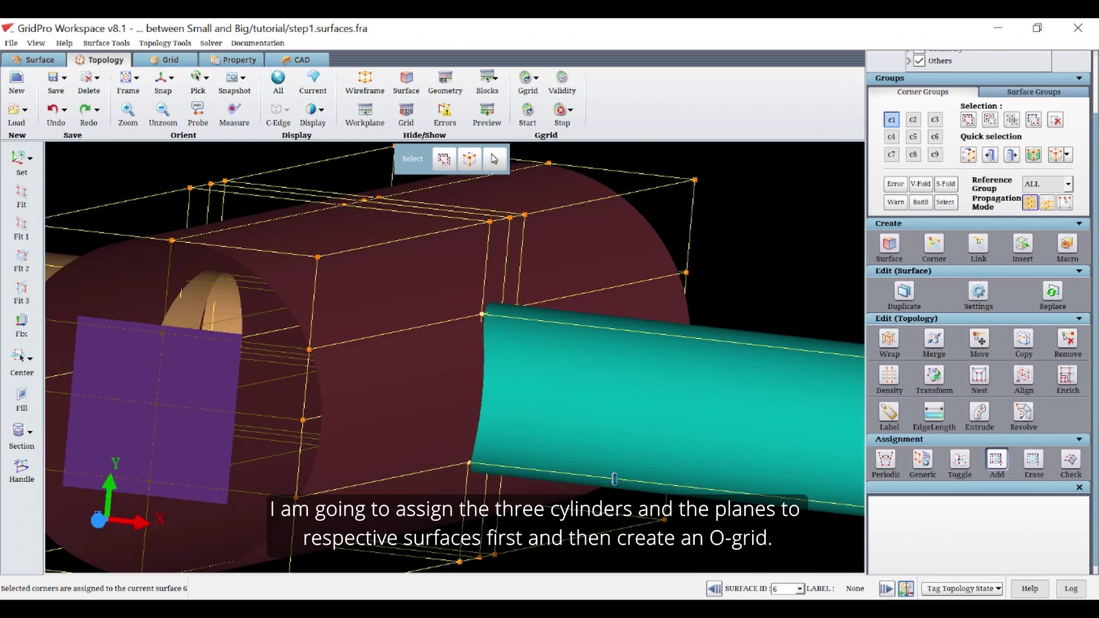
Make the opposite, light brown small pipe current and assign its surrounding wireframe corners to surface 1.
right_click(314, 366)
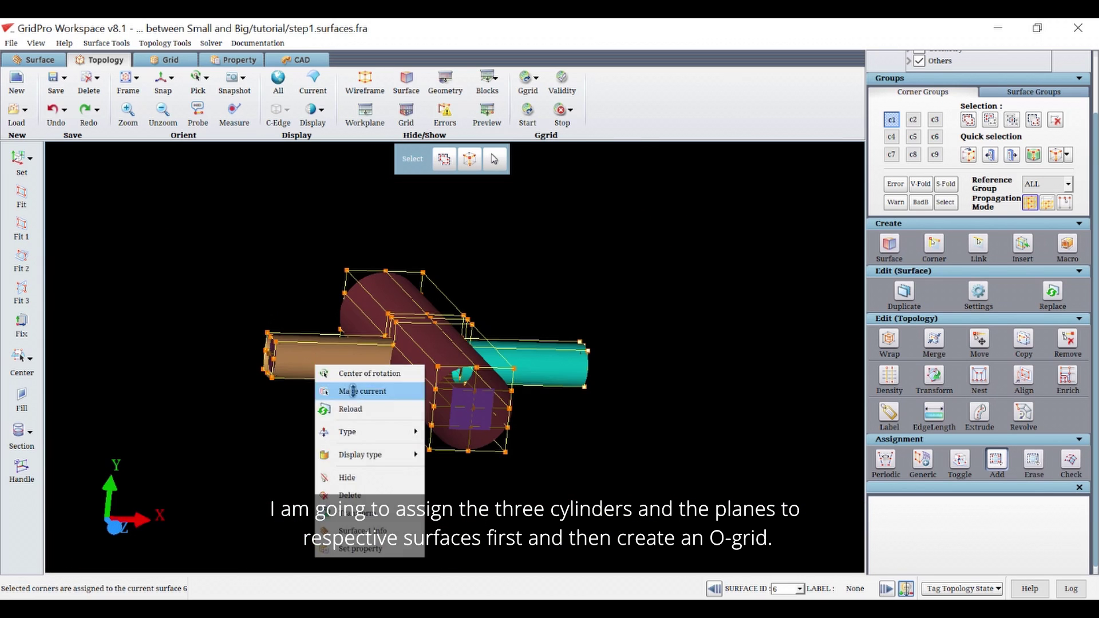
click(354, 392)
click(162, 81)
scroll(238, 385, up, 3)
drag(139, 301, 204, 401)
middle_drag(205, 401, 331, 456)
right_drag(331, 457, 489, 343)
drag(488, 351, 437, 327)
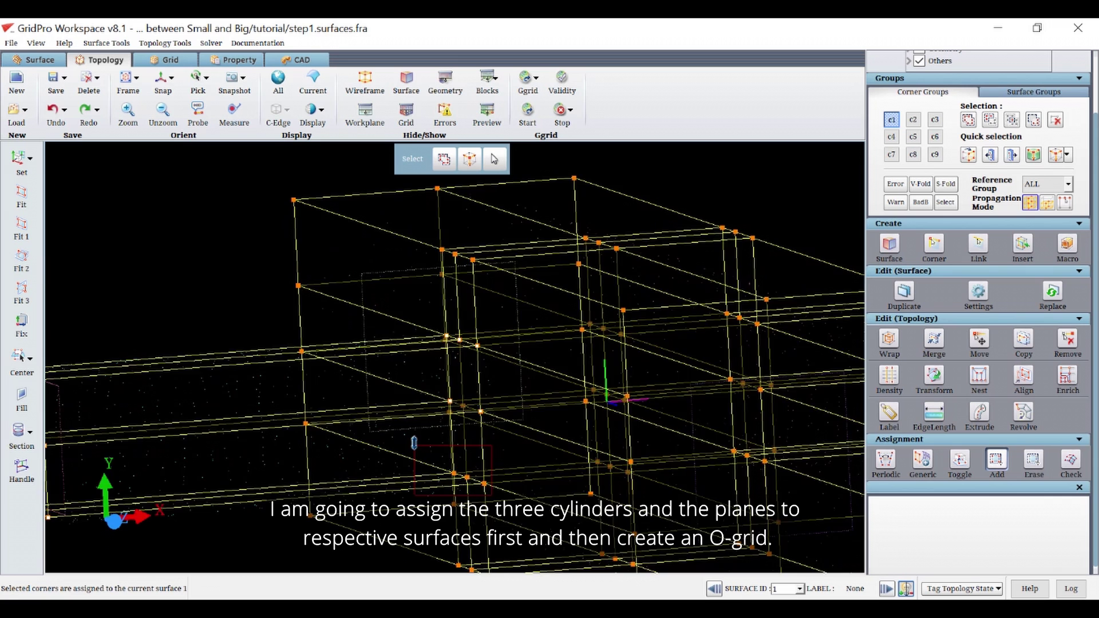
right_drag(412, 442, 500, 412)
Make the large pipe the current surface and assign its surrounding wireframe corners to it.
mouse_move(501, 412)
middle_down()
mouse_move(525, 368)
mouse_move(467, 382)
middle_up()
right_click(525, 368)
click(539, 392)
scroll(539, 392, down, 3)
click(160, 78)
drag(431, 306, 569, 329)
drag(578, 451, 429, 410)
drag(452, 363, 567, 377)
drag(417, 328, 567, 358)
middle_drag(386, 370, 630, 549)
Check the pipes' surface assignments with the reference group set to GROUP.
click(1070, 464)
middle_drag(770, 454, 1096, 464)
scroll(441, 233, down, 2)
click(1070, 460)
scroll(494, 461, up, 5)
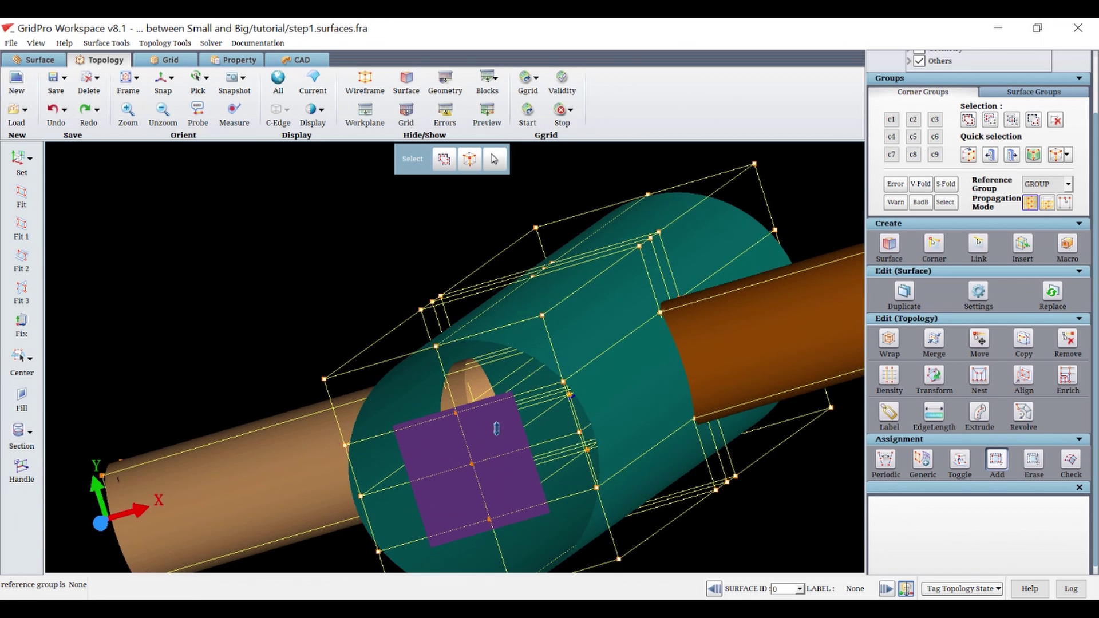
Make the plane at the large pipe's +Z end current and assign that end's corners to surface 2.
right_click(506, 484)
click(540, 309)
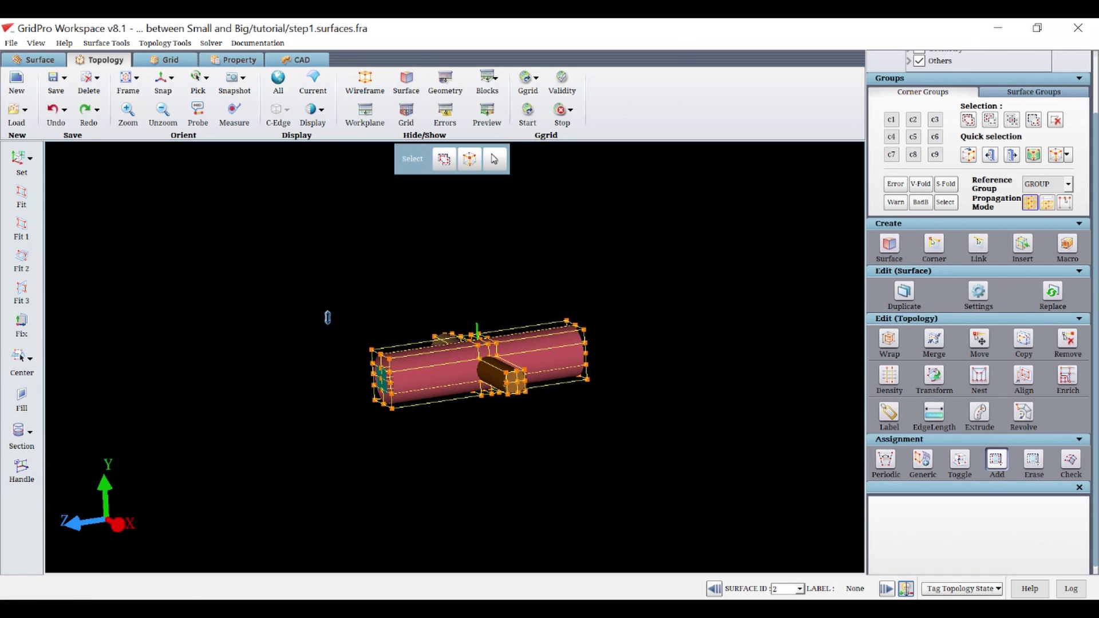
drag(327, 319, 417, 447)
Make the plane at the large pipe's -Z end current and assign that end's corners to surface 3.
scroll(552, 459, up, 3)
middle_drag(506, 462, 518, 385)
scroll(518, 385, up, 3)
right_click(467, 399)
click(490, 410)
scroll(502, 441, down, 3)
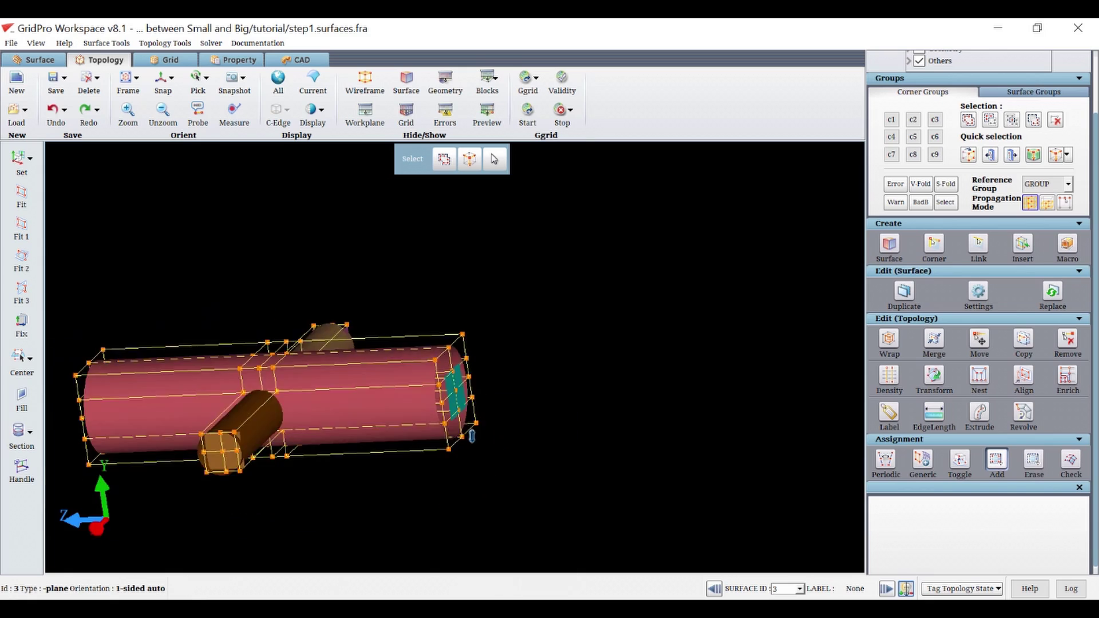
middle_drag(502, 440, 458, 366)
drag(432, 311, 510, 463)
Make the plane at the +X small pipe's outer end current and assign that end's corners to it.
middle_drag(343, 493, 64, 493)
scroll(64, 493, down, 4)
scroll(260, 494, up, 3)
middle_drag(260, 494, 481, 381)
scroll(480, 379, up, 3)
middle_drag(292, 383, 342, 338)
right_click(342, 337)
click(368, 362)
middle_drag(354, 390, 286, 355)
drag(207, 242, 373, 457)
Make the plane at the -X small pipe's outer end current and assign that end's corners to surface 5.
scroll(464, 445, down, 3)
middle_drag(755, 304, 644, 344)
scroll(692, 353, up, 4)
right_click(727, 345)
click(750, 360)
scroll(558, 445, down, 2)
middle_drag(559, 444, 647, 338)
drag(617, 285, 654, 364)
scroll(654, 365, down, 3)
click(996, 458)
Wrap corner group 1 into an O-grid using external faces, smart inheritance and a wrap position of 1 percent.
middle_drag(608, 329, 860, 109)
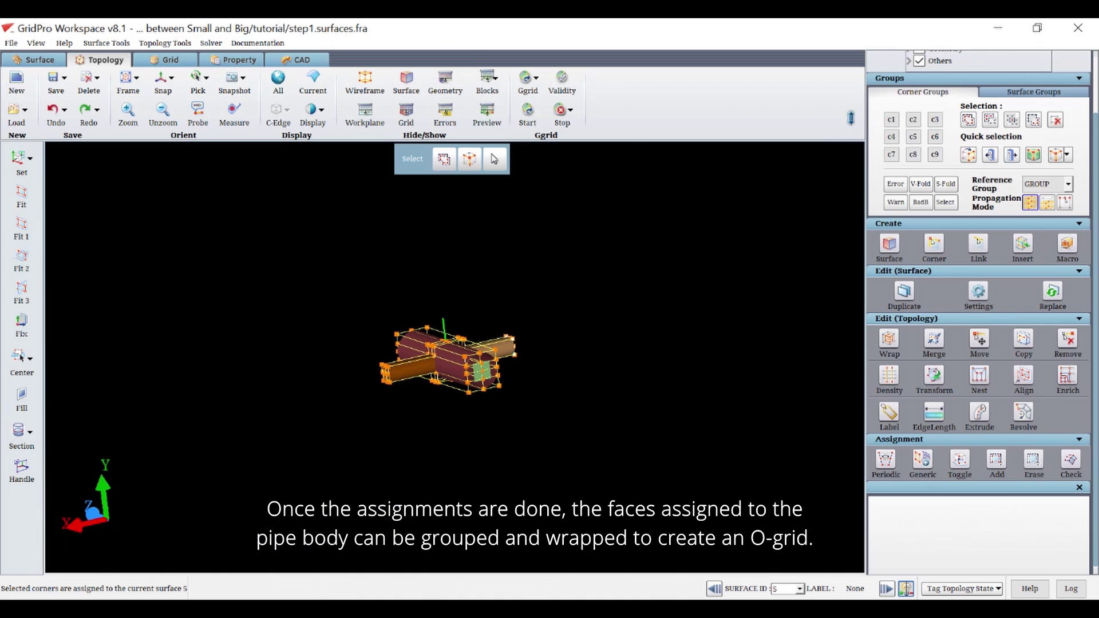
click(892, 119)
scroll(464, 464, up, 2)
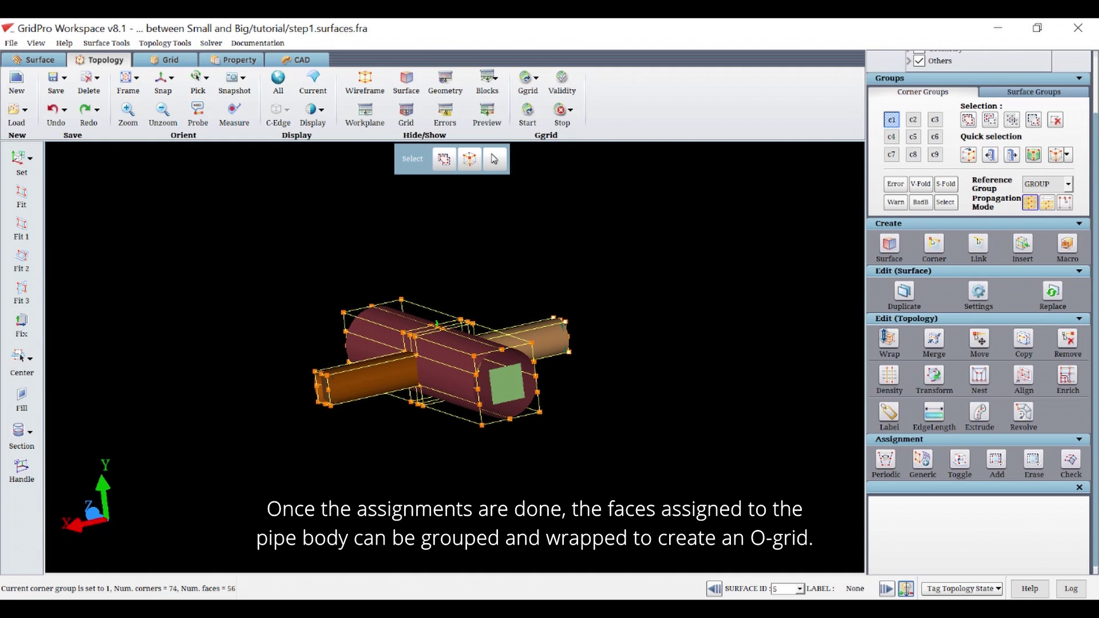
click(890, 338)
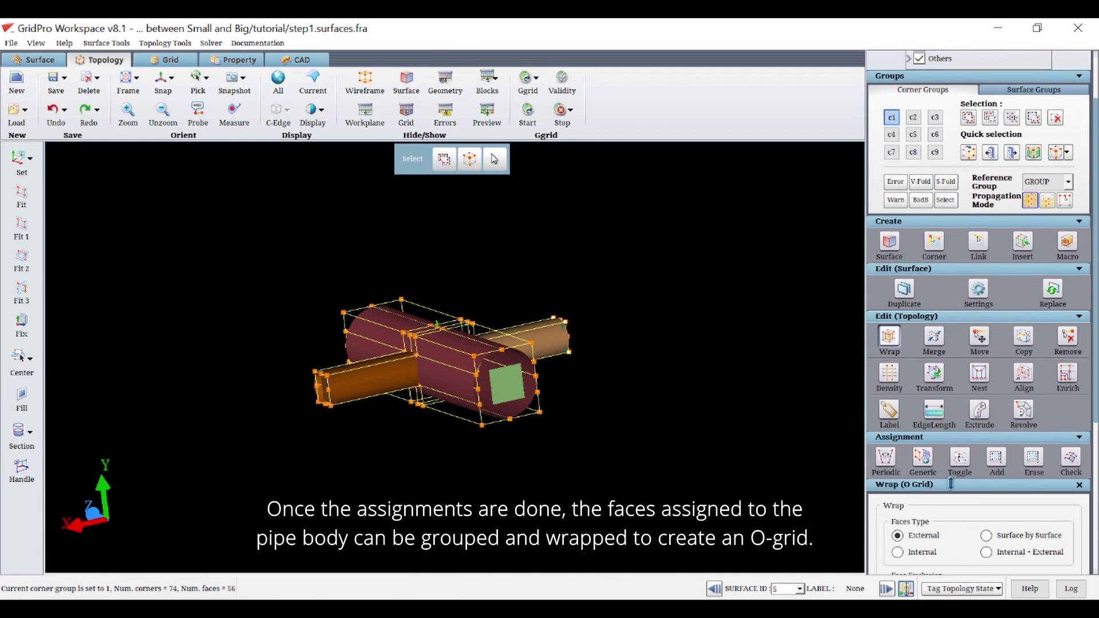
scroll(955, 564, down, 4)
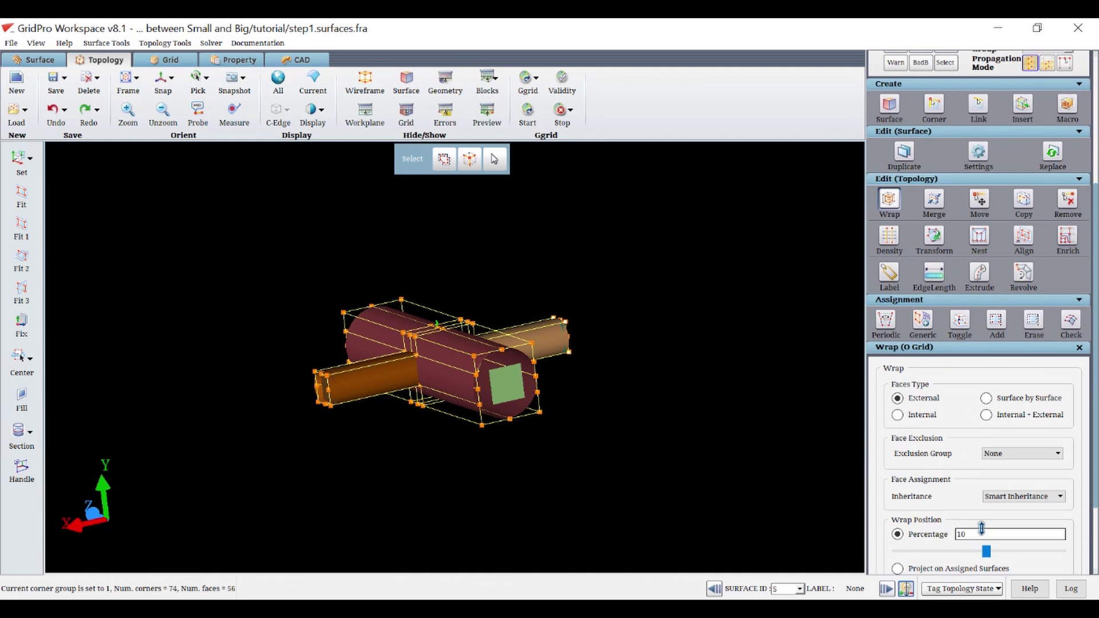
drag(976, 532, 905, 541)
text(1)
scroll(928, 470, down, 3)
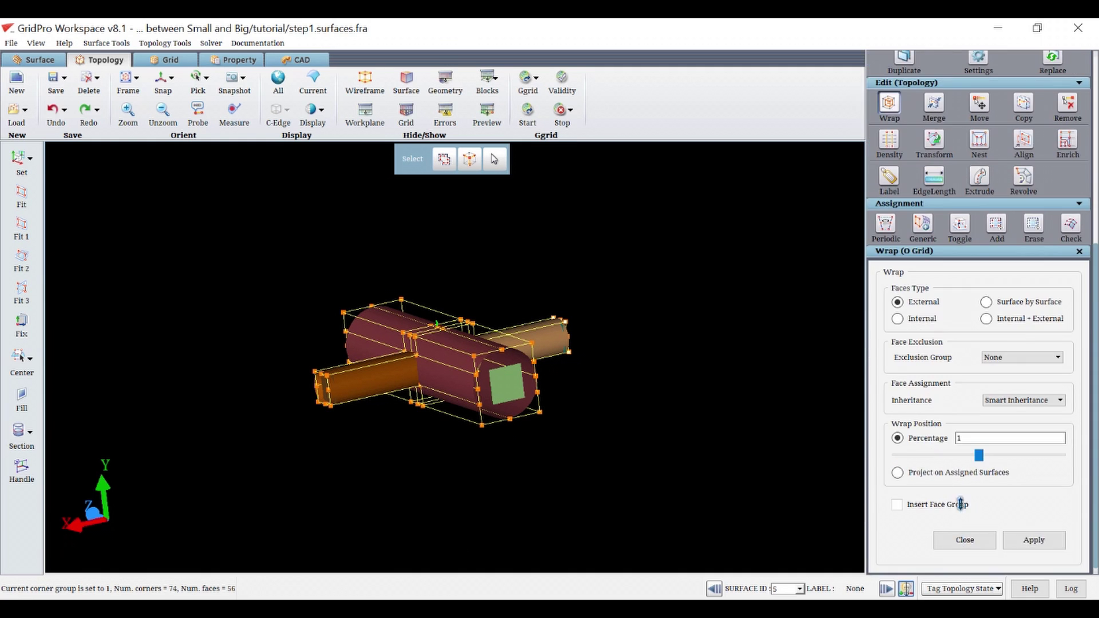
click(1044, 539)
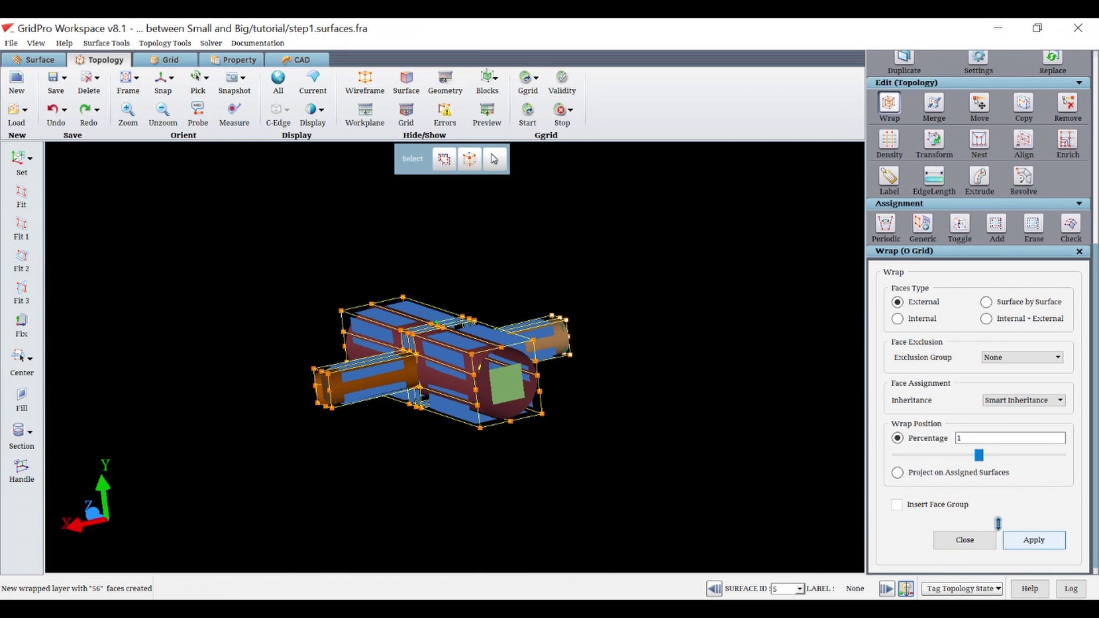
Examine the wrapped O-grid layer inside the pipe junction and hide the block faces.
drag(641, 432, 411, 383)
scroll(410, 382, up, 6)
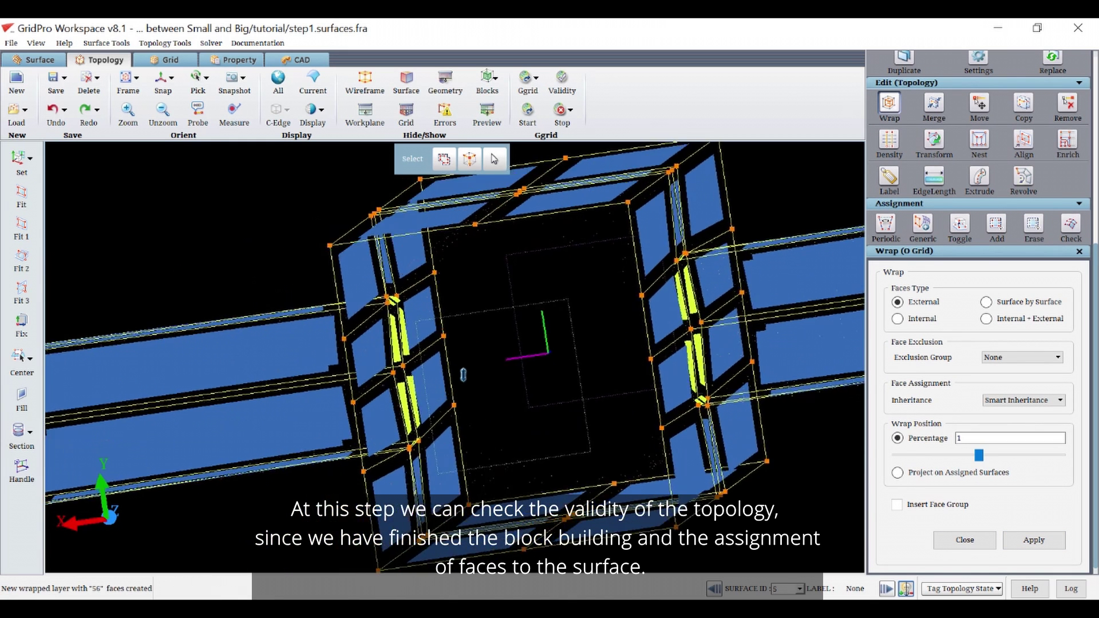
middle_drag(464, 375, 719, 363)
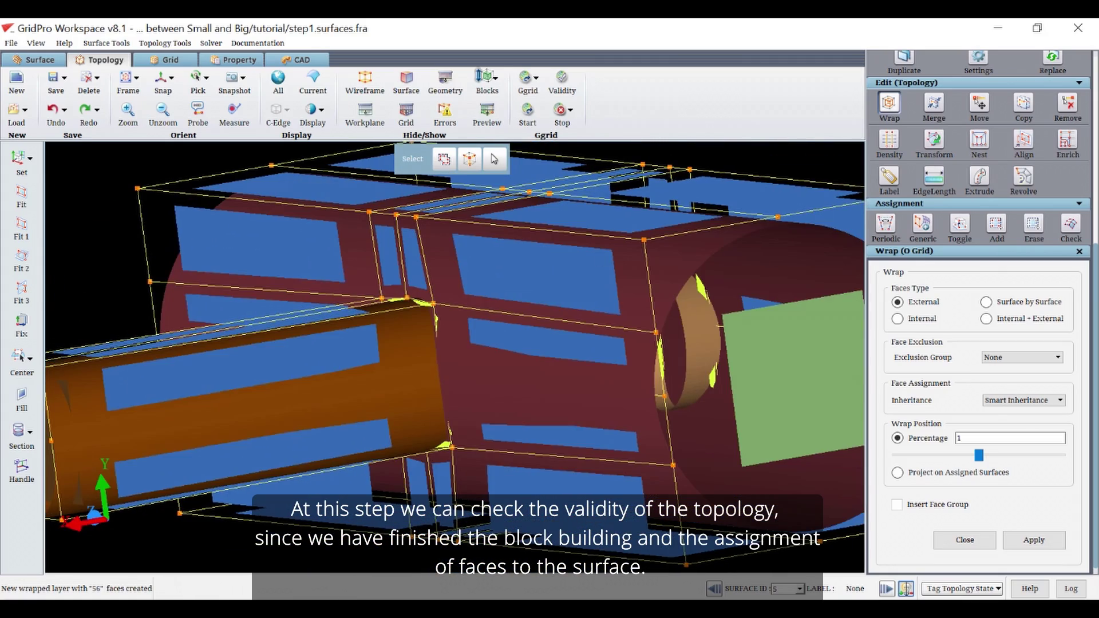
click(480, 76)
scroll(527, 395, down, 5)
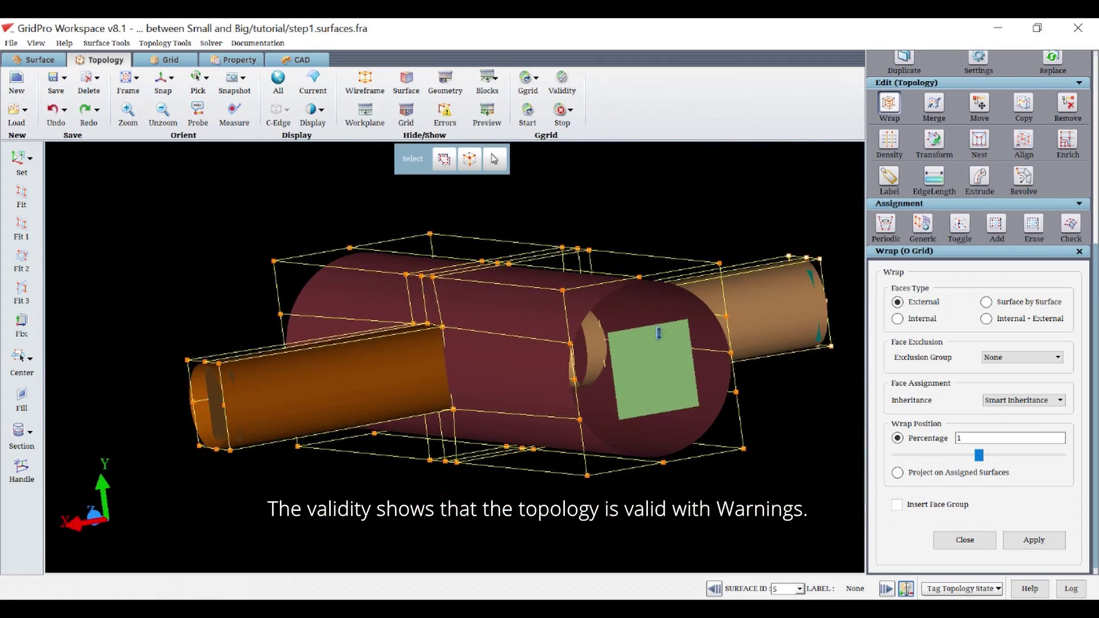
Examine the faces flagged by the topology warnings where the small pipes meet the main pipe.
click(882, 101)
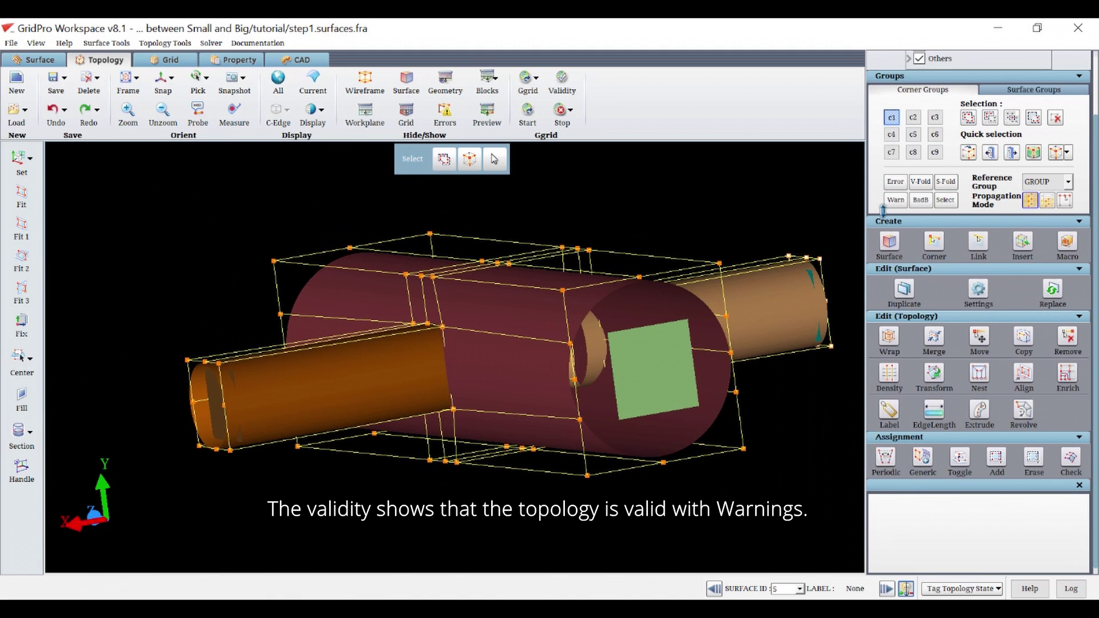
click(890, 115)
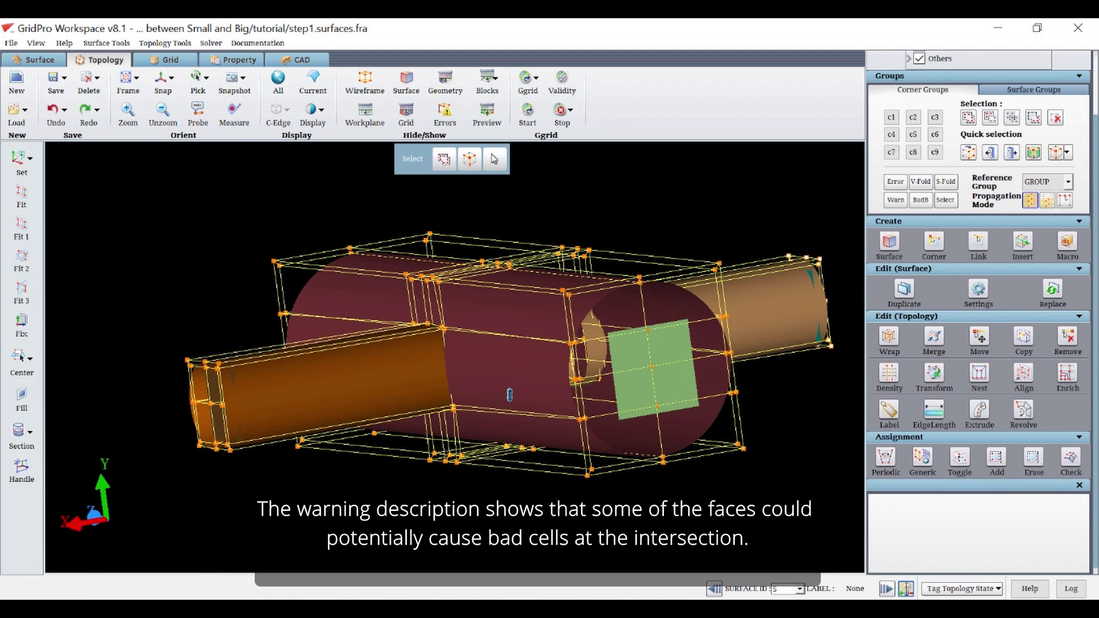
scroll(478, 376, up, 5)
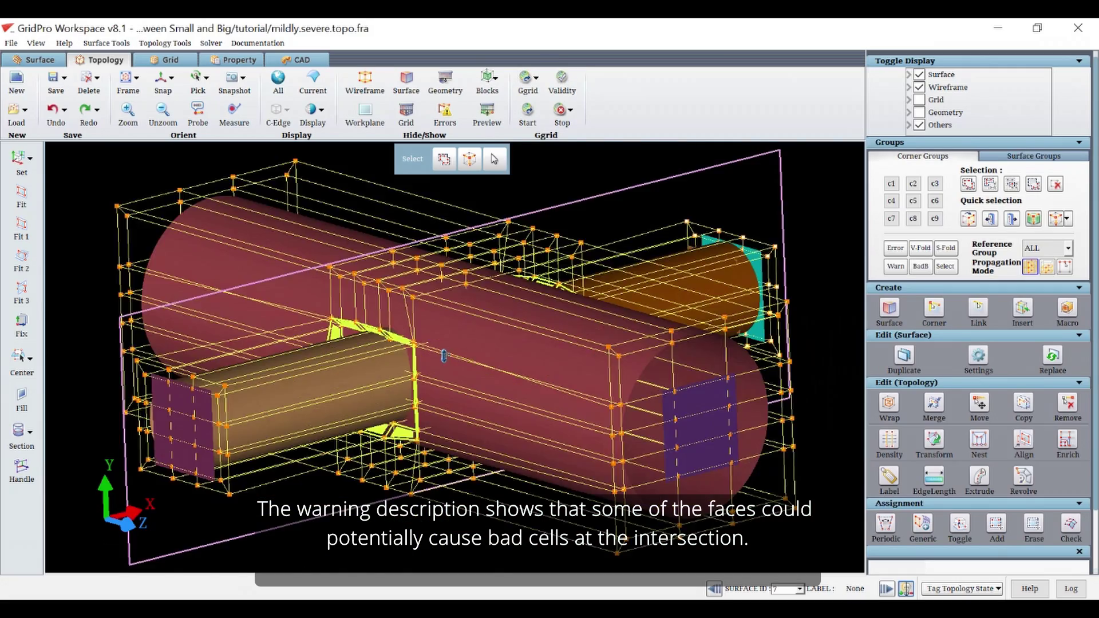
scroll(390, 368, up, 5)
drag(369, 339, 201, 224)
scroll(212, 260, down, 3)
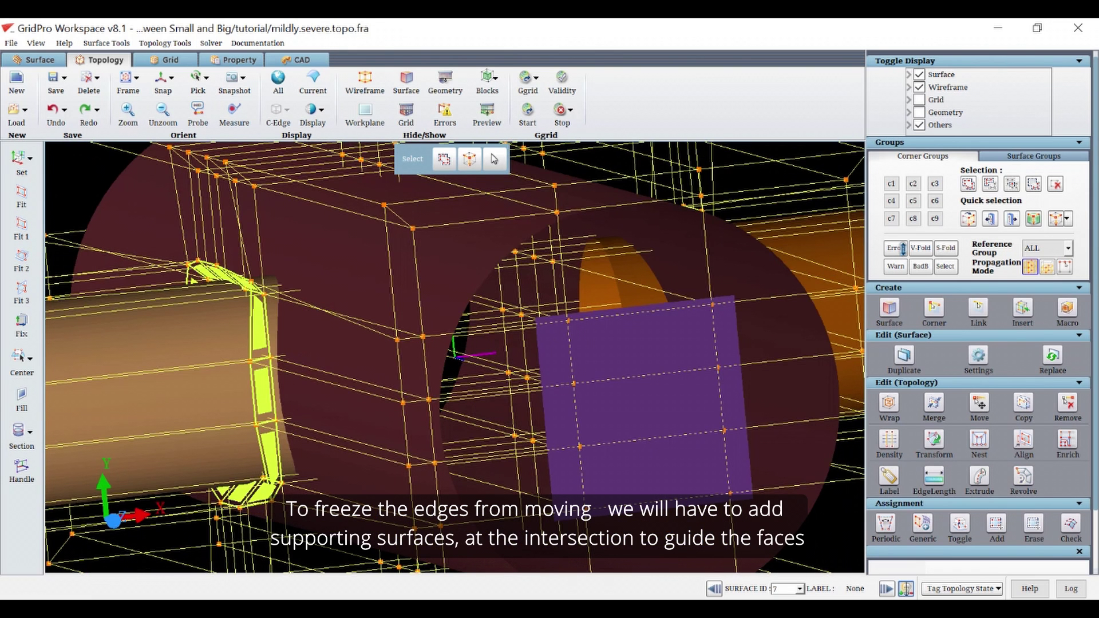
click(902, 248)
scroll(282, 334, up, 5)
middle_drag(218, 353, 636, 268)
scroll(619, 299, down, 3)
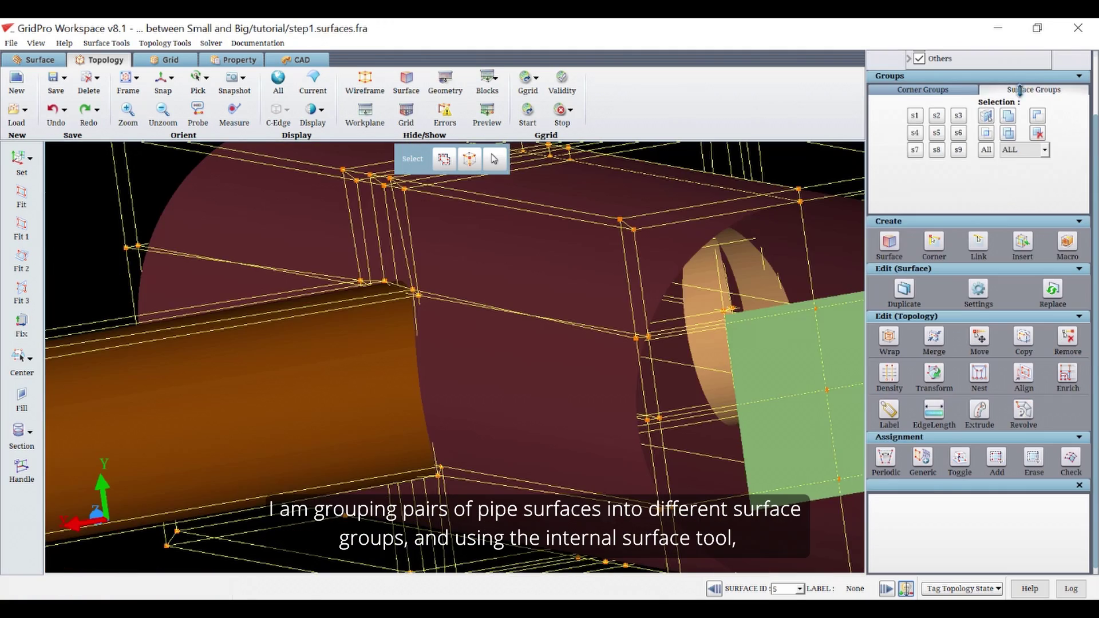
Collect the intersecting main and small pipe surfaces into surface groups 1 and 2.
click(555, 406)
click(538, 404)
scroll(546, 380, down, 5)
drag(547, 380, 553, 486)
click(937, 116)
click(518, 256)
click(982, 113)
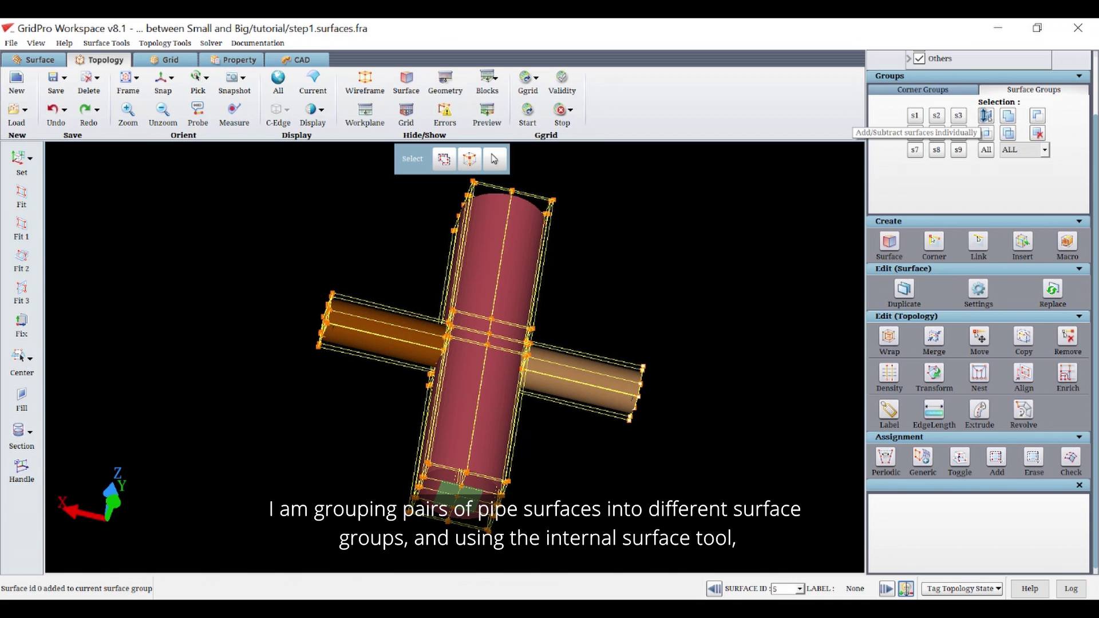
Generate an internal surface from group s1's intersection with advanced options enabled and the output prefix pipe_intsurface_left.
click(107, 43)
click(132, 113)
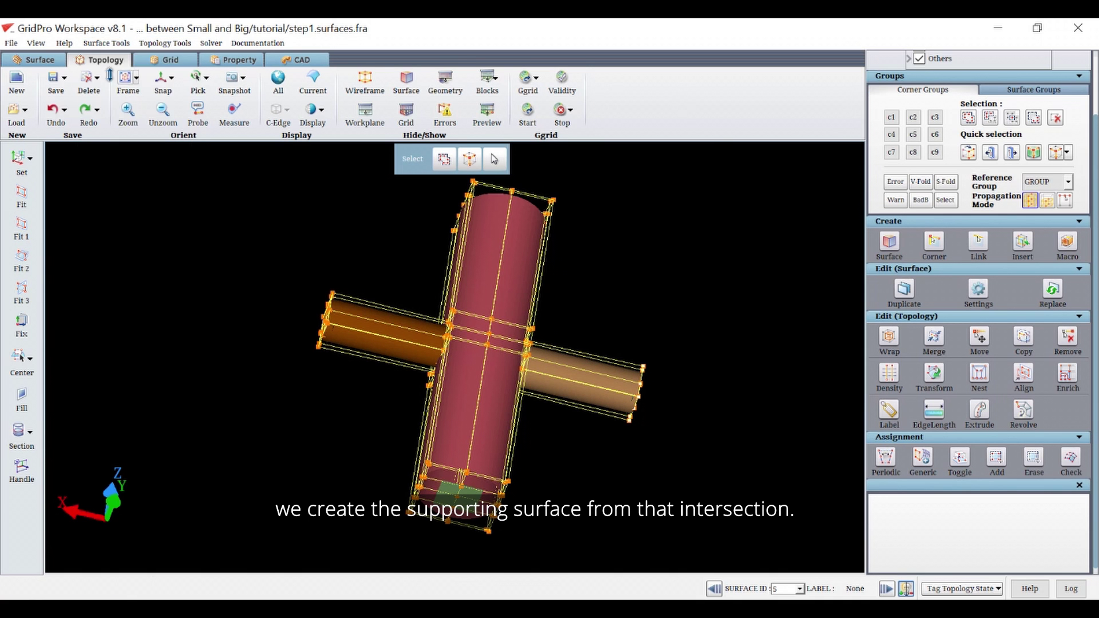
click(568, 150)
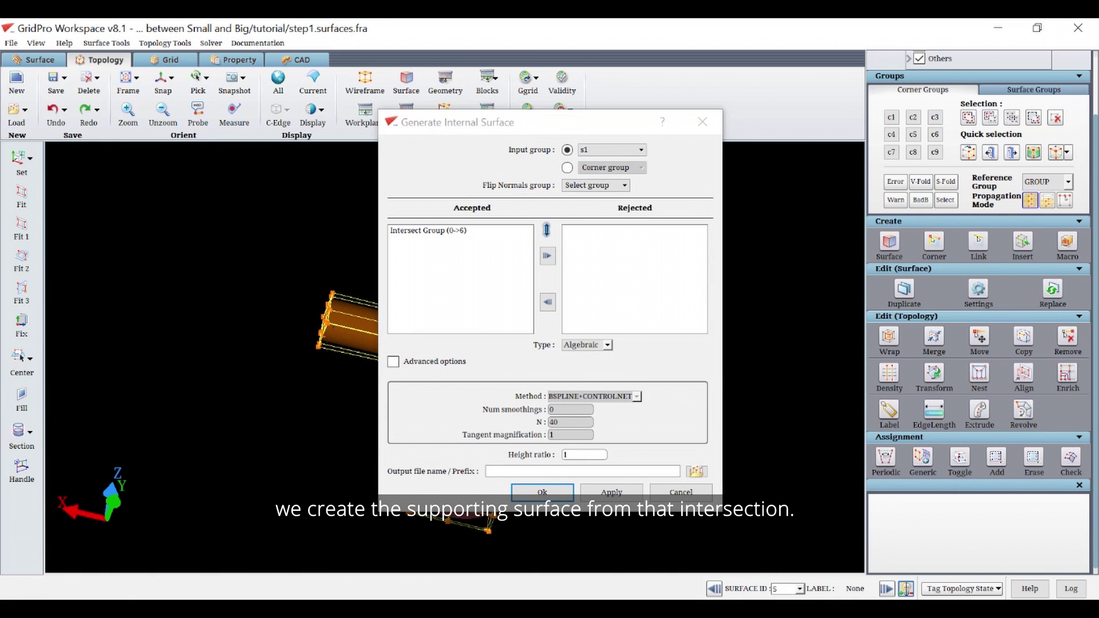
click(405, 229)
drag(541, 125, 733, 123)
scroll(455, 378, up, 4)
drag(455, 378, 680, 310)
click(603, 361)
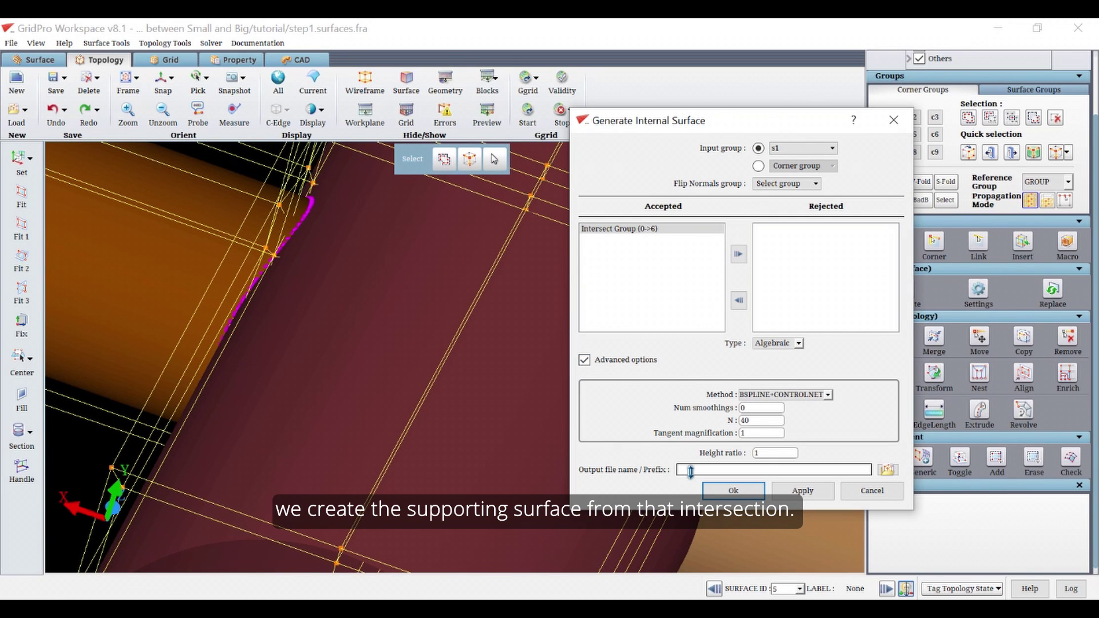
click(690, 471)
text(pipe_intsurfa)
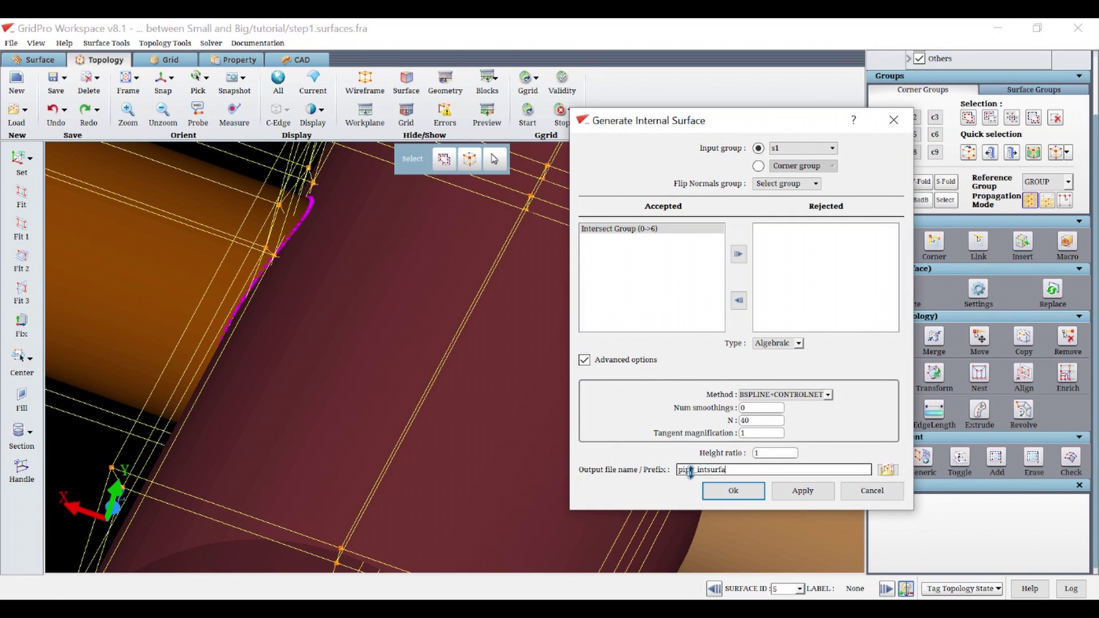
text(ce_left)
click(791, 491)
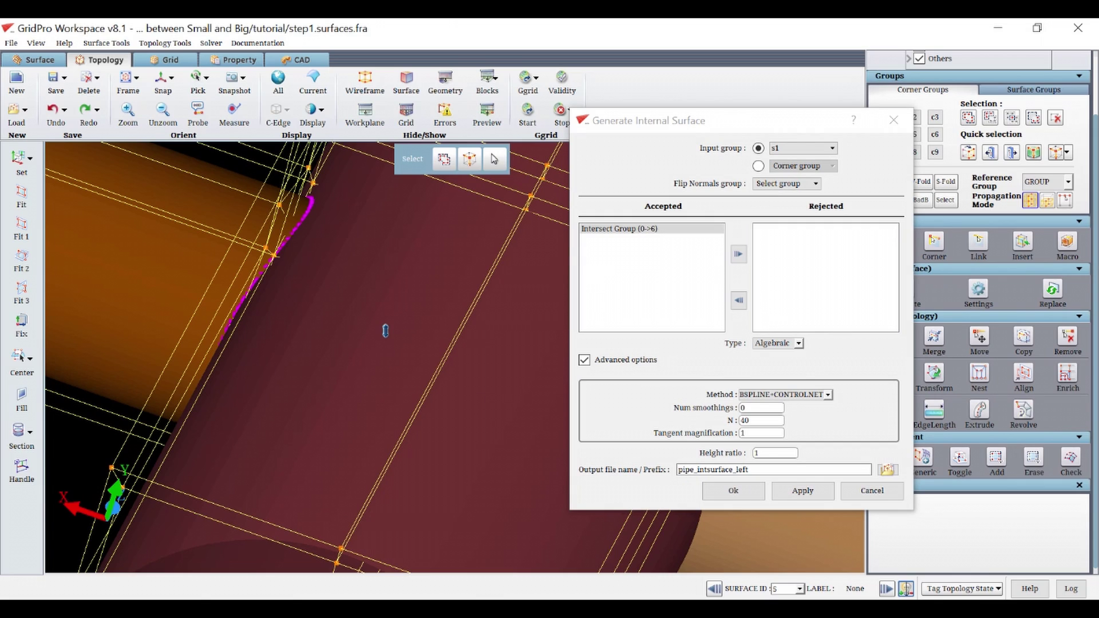
Regenerate the internal surface with the normals of surface group s1 flipped.
right_drag(385, 331, 193, 412)
drag(193, 411, 347, 468)
click(789, 185)
click(765, 252)
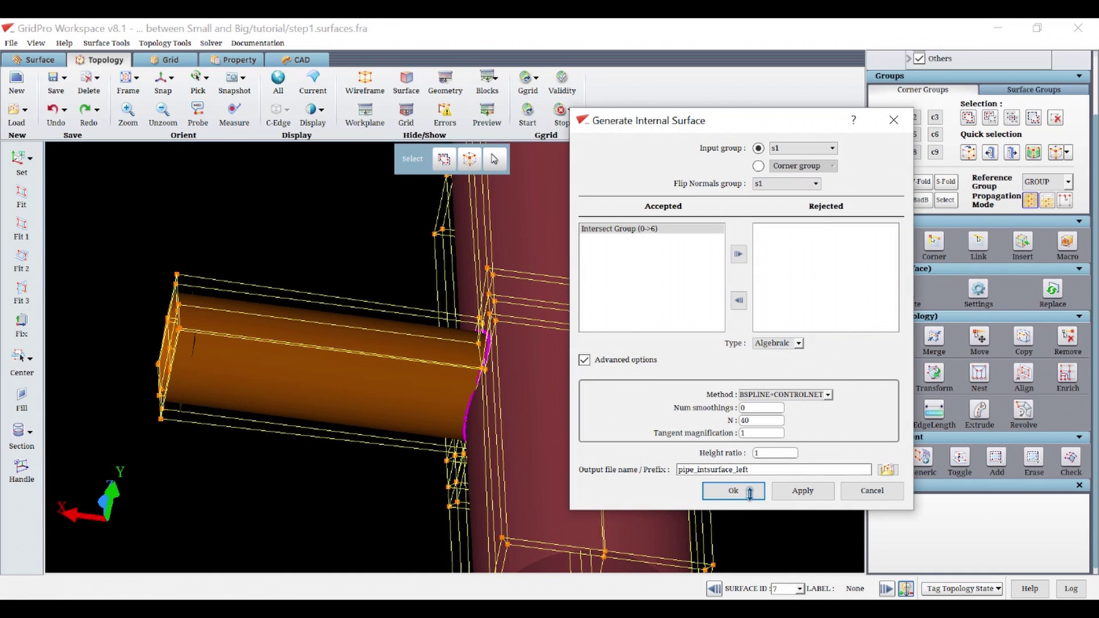
click(789, 488)
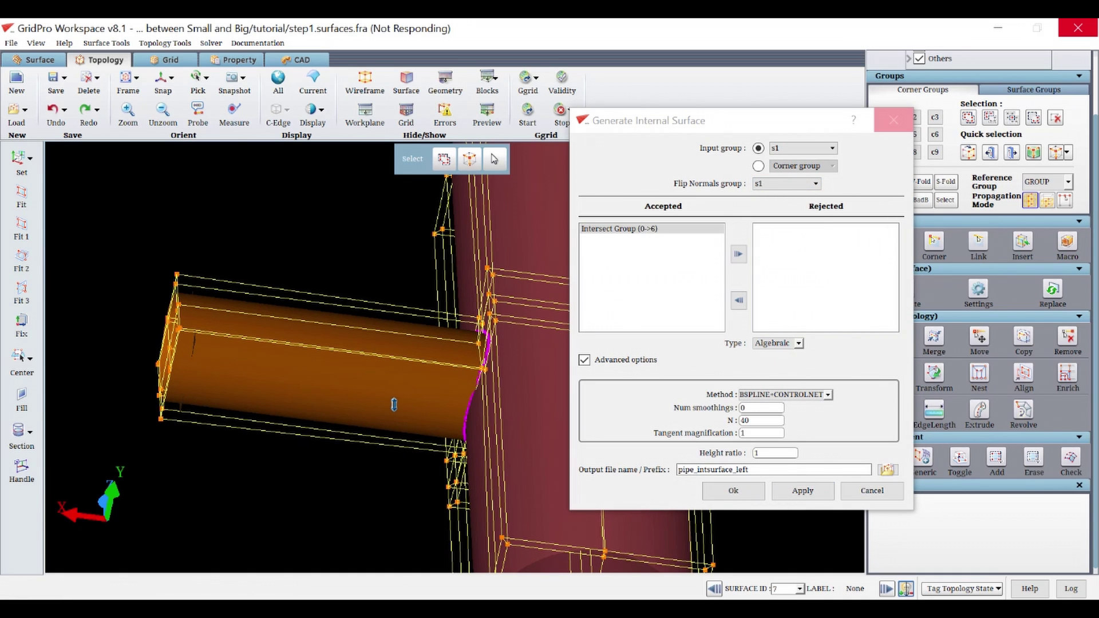
Set the internal surface's height ratio to 0.5 and generate it again.
scroll(394, 405, up, 2)
drag(349, 392, 401, 409)
scroll(473, 377, up, 4)
click(751, 461)
text(0.5)
click(791, 491)
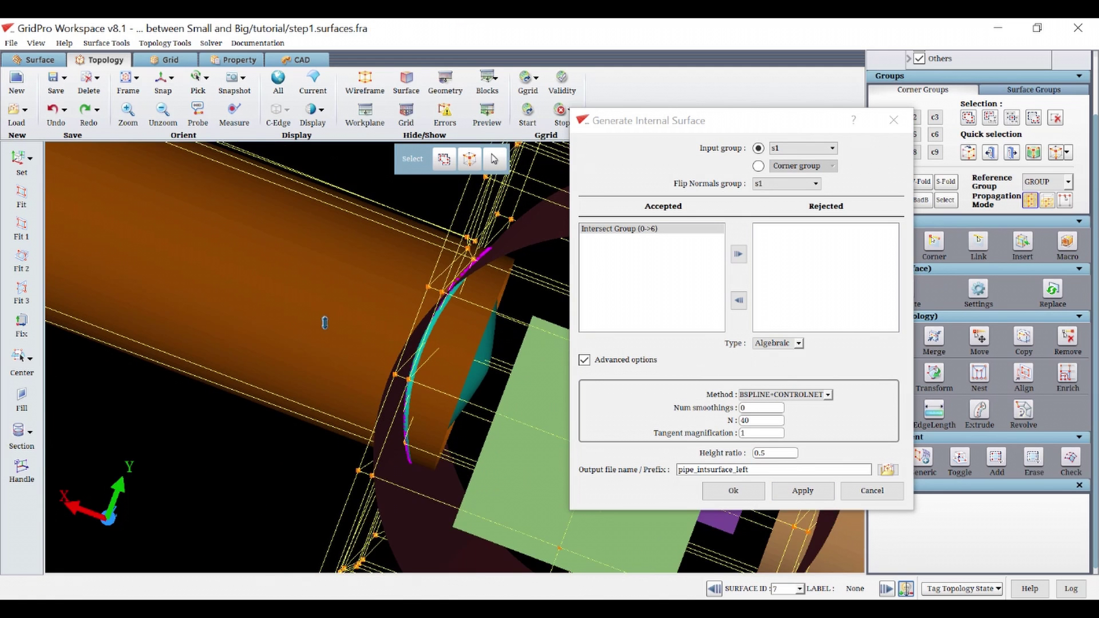
Collect the sheet of corners crossing the small pipes into corner group 9 and display only that group.
click(936, 152)
click(894, 119)
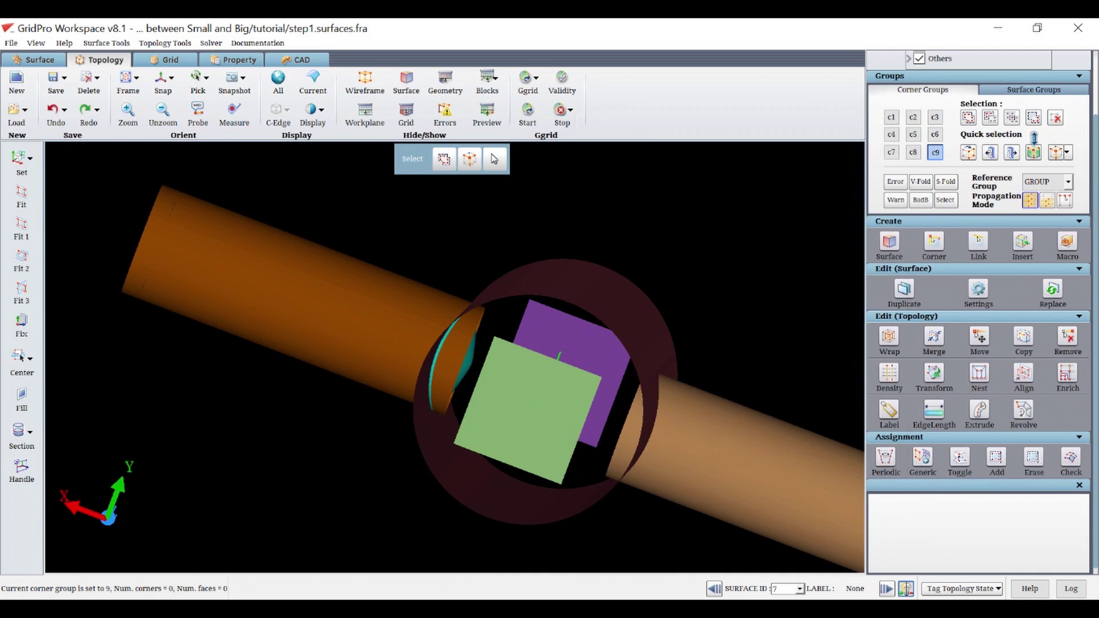
click(990, 118)
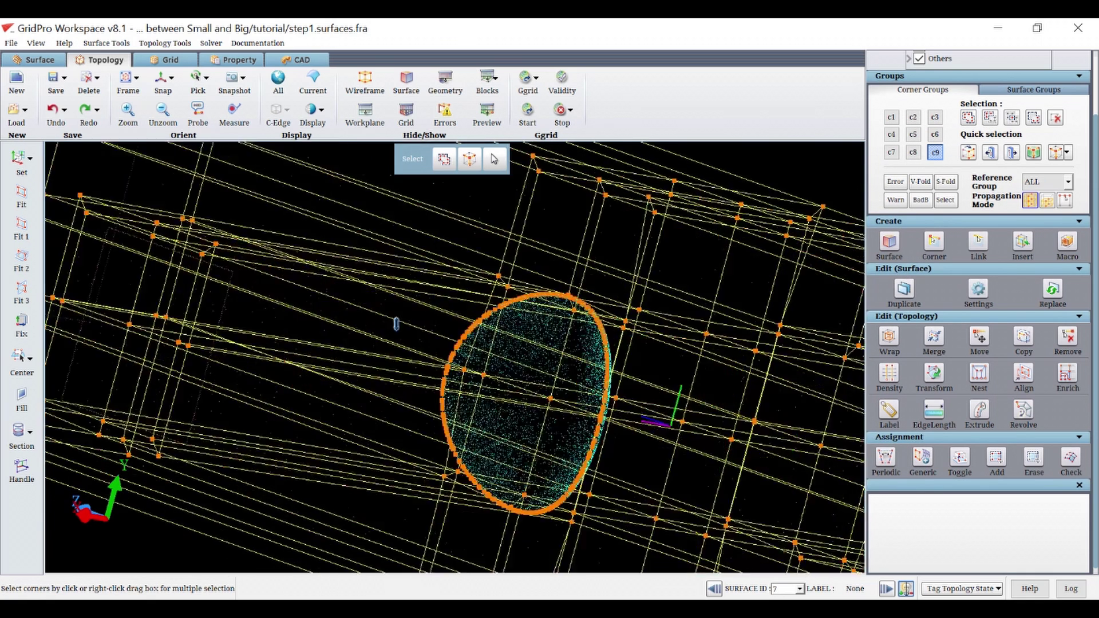
middle_drag(396, 324, 298, 295)
click(298, 294)
click(1041, 179)
click(1038, 206)
Section the model and examine the internal surface's rim against the +X small pipe.
scroll(456, 358, down, 3)
click(18, 222)
click(32, 435)
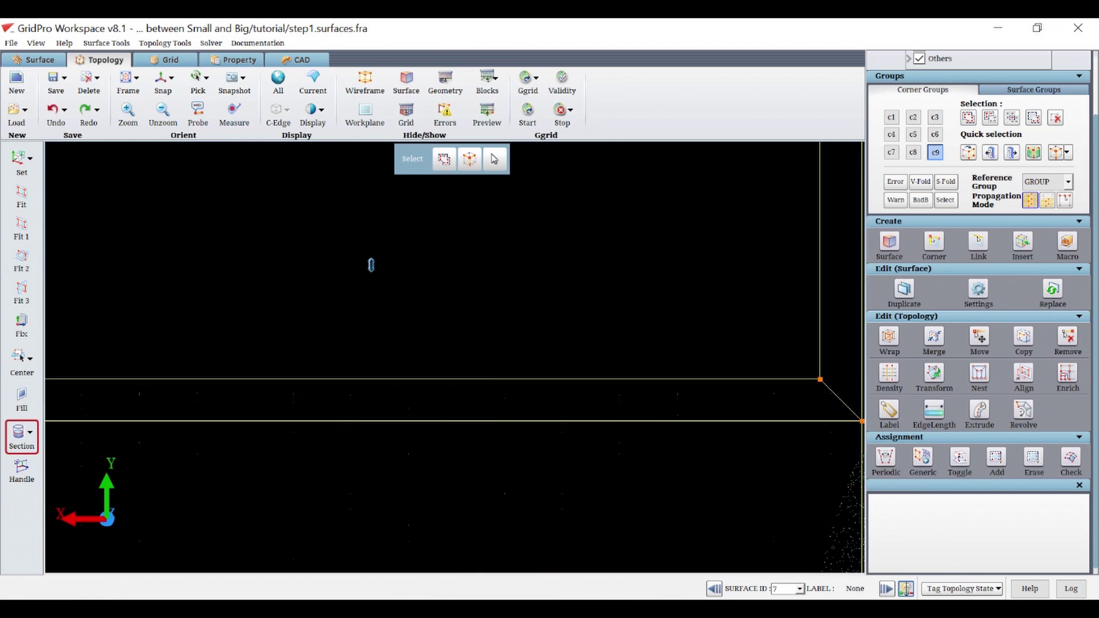
drag(371, 265, 631, 387)
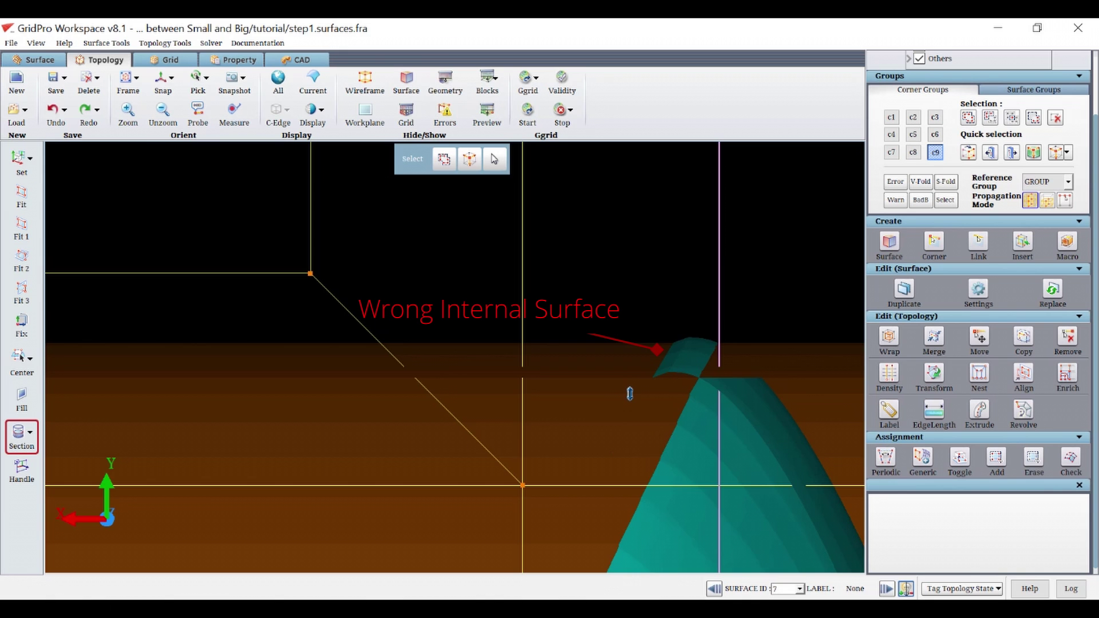
scroll(663, 363, down, 10)
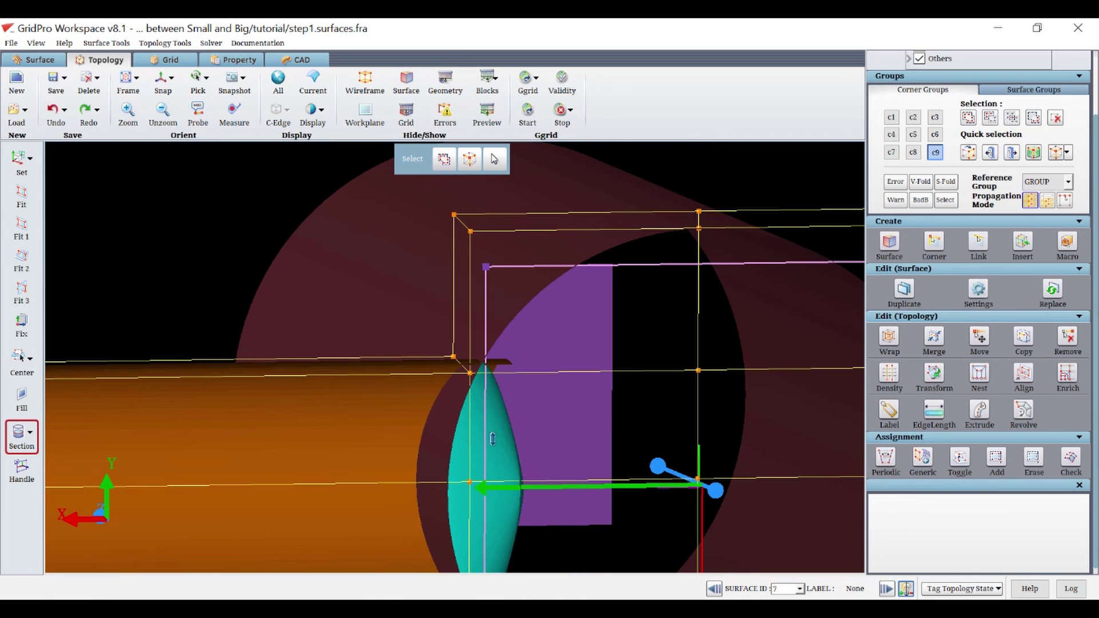
Replace the internal surface at the +X pipe with one generated with surface group s2's normals flipped.
right_click(492, 438)
click(548, 527)
click(107, 43)
click(139, 112)
click(787, 184)
click(772, 212)
click(803, 484)
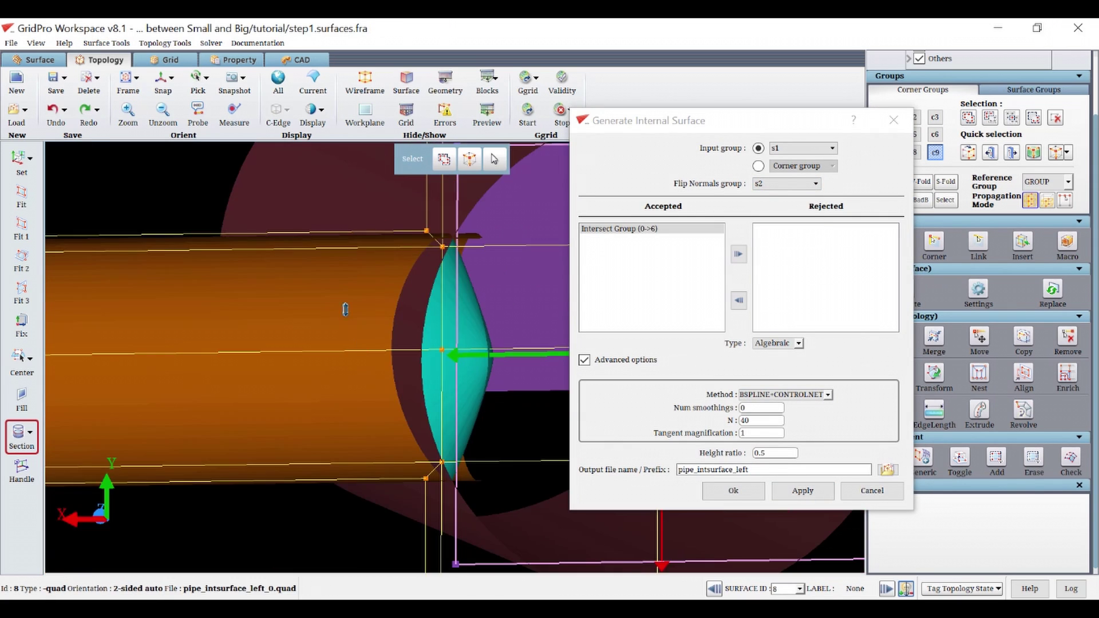
Examine the regenerated internal surface's rim in the sectioned view of the +X pipe.
click(879, 492)
click(163, 79)
click(21, 465)
right_drag(475, 343, 491, 428)
scroll(491, 428, down, 3)
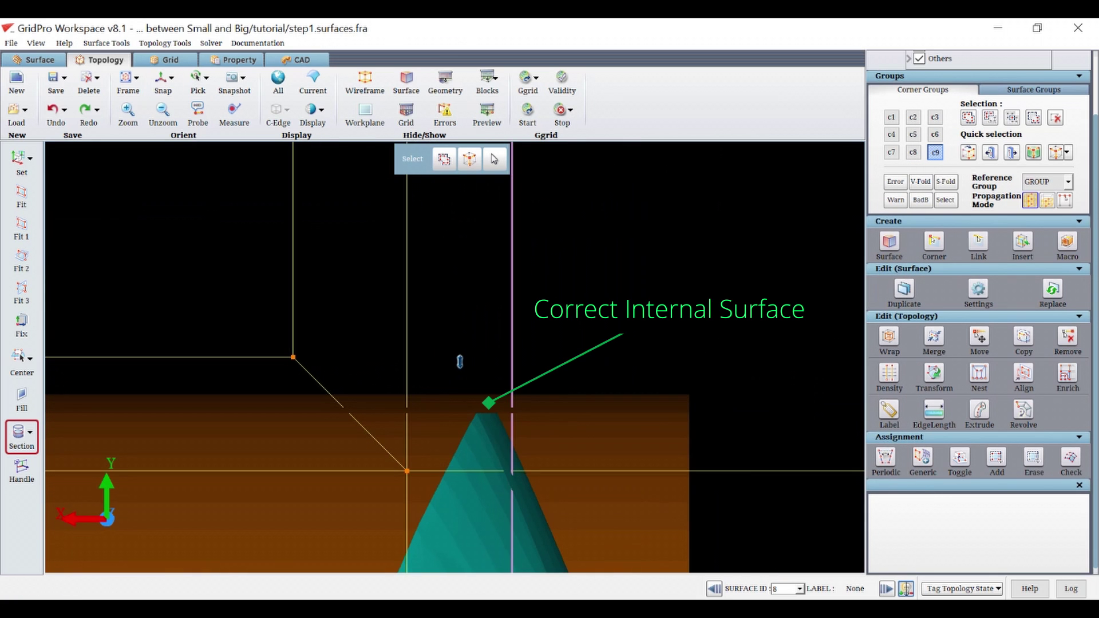
drag(460, 361, 492, 410)
scroll(492, 410, down, 10)
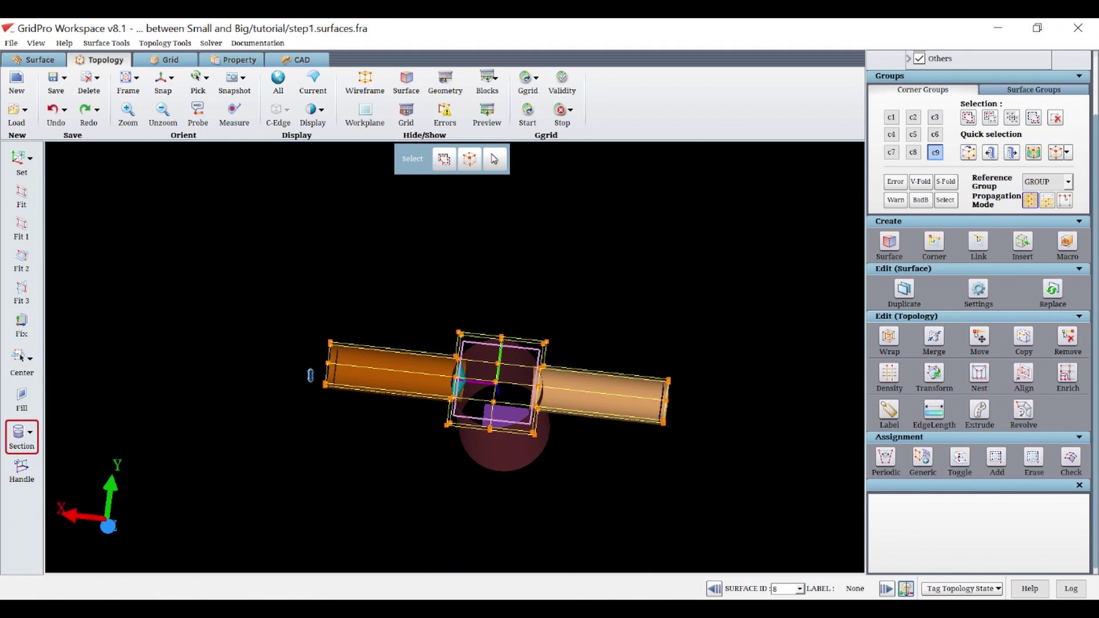
Collect the sheet of corners at the +X pipe's intersection into corner group 4 and assign it to surface 8.
drag(307, 370, 337, 326)
click(935, 152)
right_drag(347, 459, 275, 442)
drag(275, 441, 269, 409)
click(163, 79)
click(936, 130)
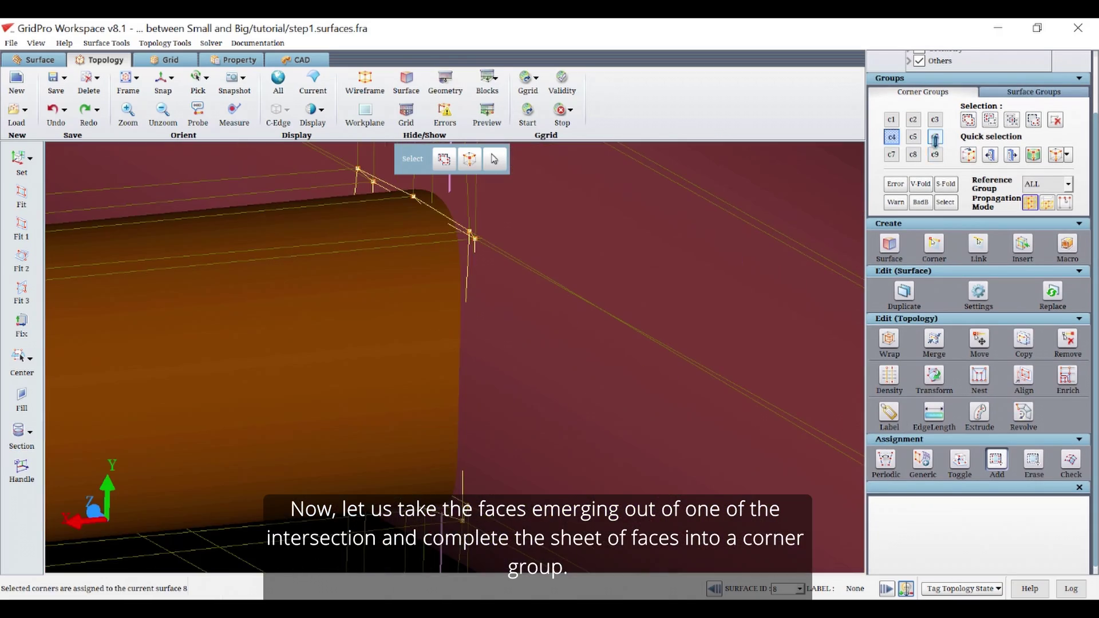
click(935, 155)
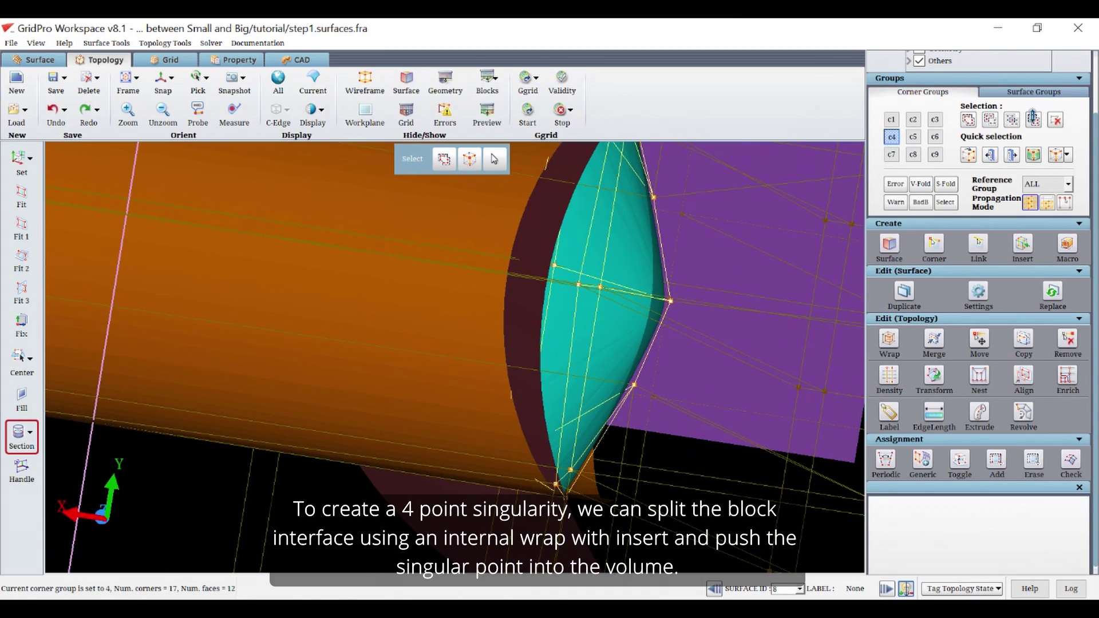
Wrap corner group 4 at the +X pipe's intersection using internal faces with an inserted face group.
click(890, 338)
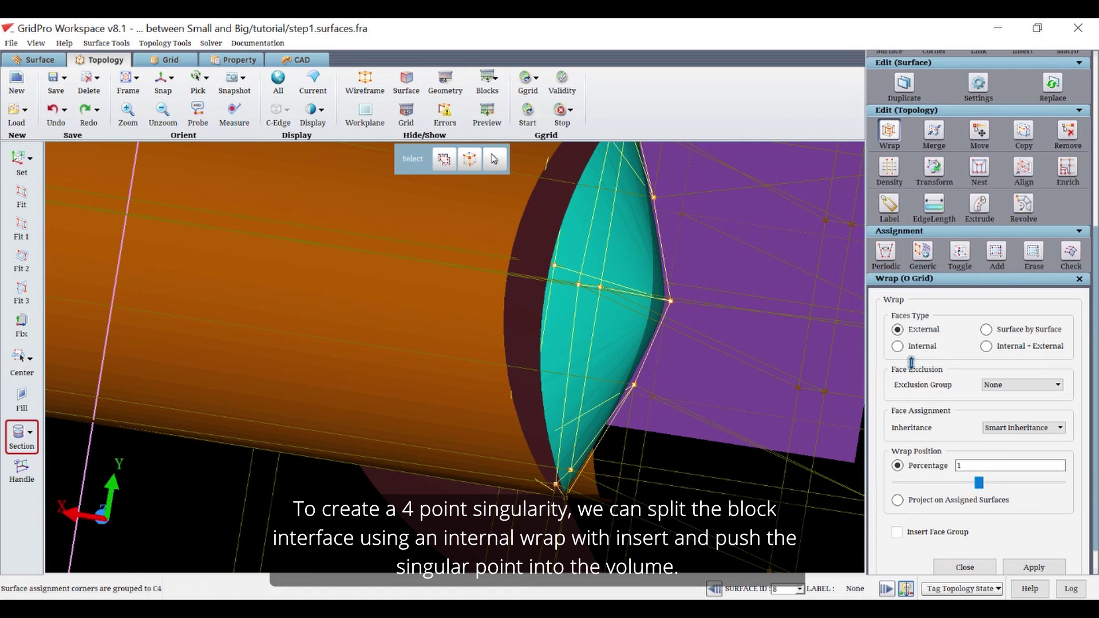
click(906, 346)
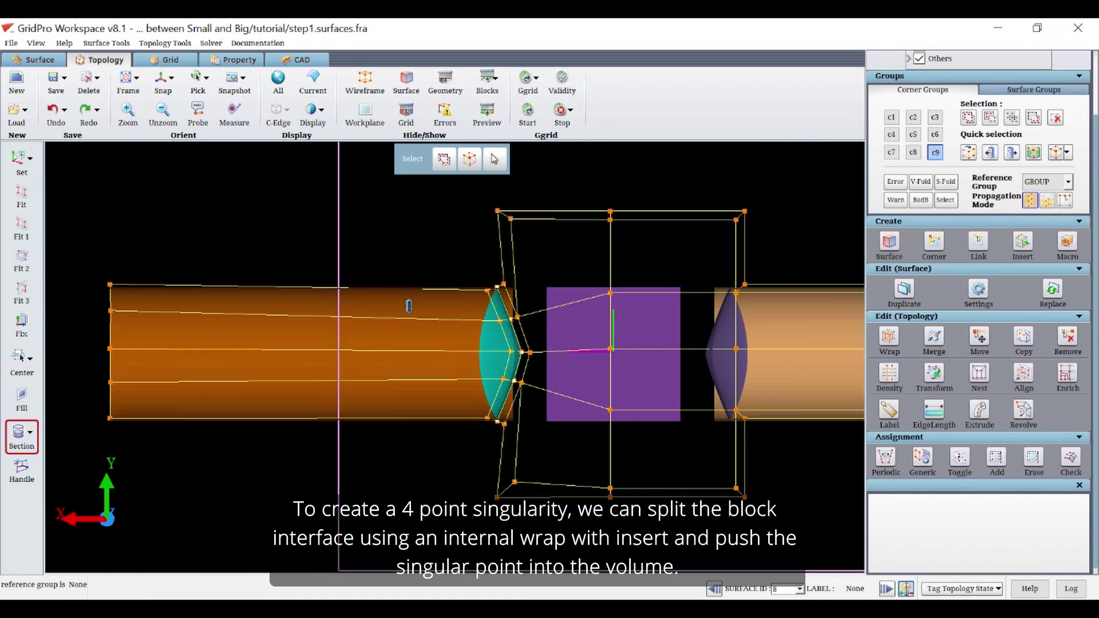
scroll(547, 258, up, 5)
scroll(605, 255, down, 2)
mouse_move(654, 309)
middle_down()
mouse_move(766, 356)
mouse_move(819, 318)
middle_up()
scroll(630, 344, down, 5)
mouse_move(401, 367)
mouse_down()
mouse_move(486, 413)
mouse_move(678, 279)
mouse_move(778, 359)
mouse_up()
scroll(777, 358, up, 4)
Make the internal surface at the -X pipe's intersection current and collect its assigned corners into corner group 5.
click(918, 134)
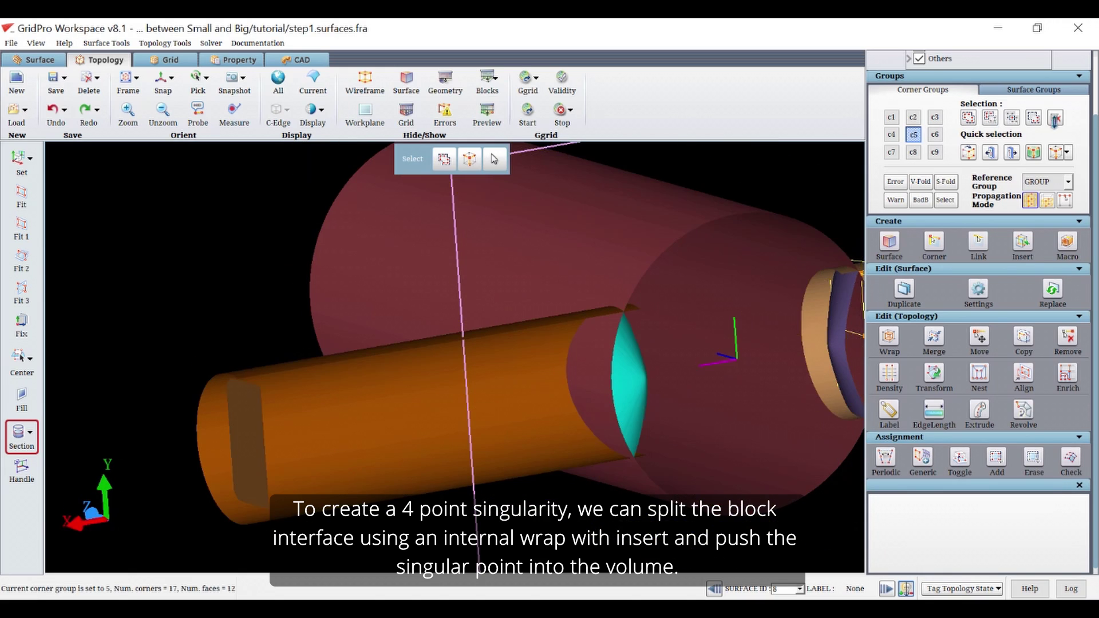
click(970, 118)
click(886, 588)
click(968, 117)
click(731, 158)
Wrap corner group 5 using internal faces, a wrap position of 10 percent and an inserted face group.
scroll(761, 363, down, 5)
drag(761, 363, 923, 373)
click(889, 338)
click(1036, 565)
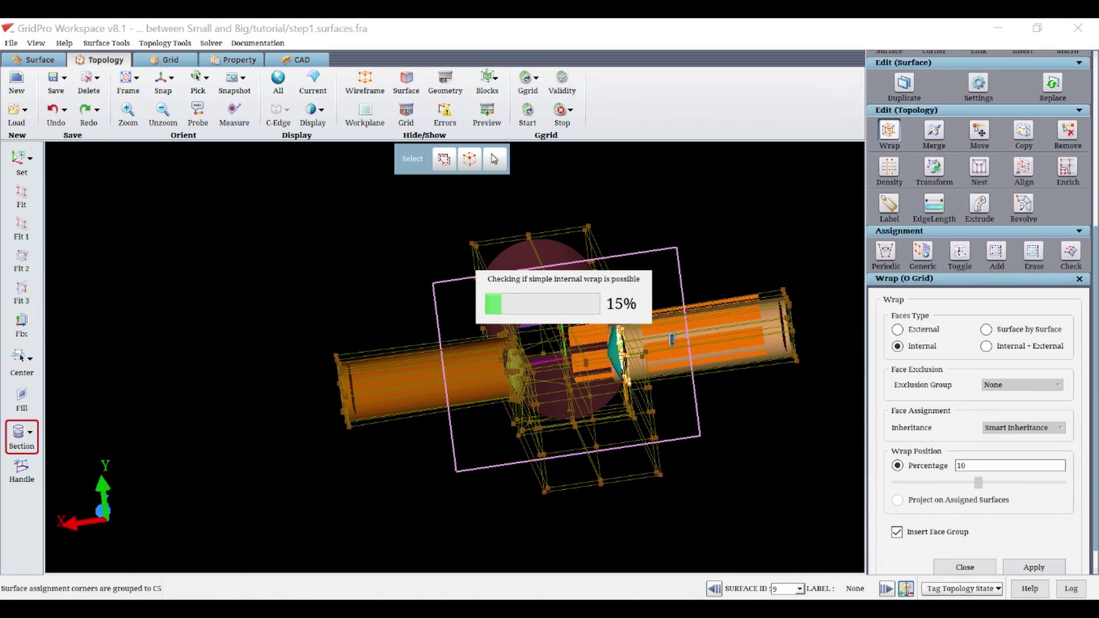
scroll(693, 402, up, 6)
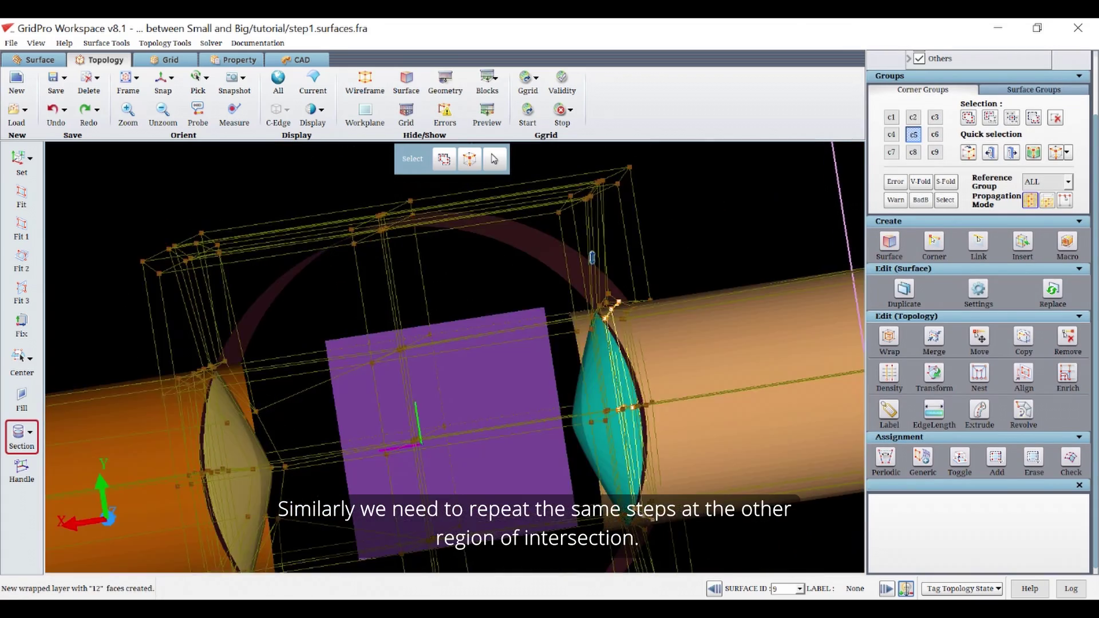
Display only corner group 9 and examine the inserted layer at the +X pipe's intersection in section.
right_drag(592, 258, 592, 435)
click(935, 153)
drag(800, 294, 831, 293)
click(1049, 182)
click(1039, 206)
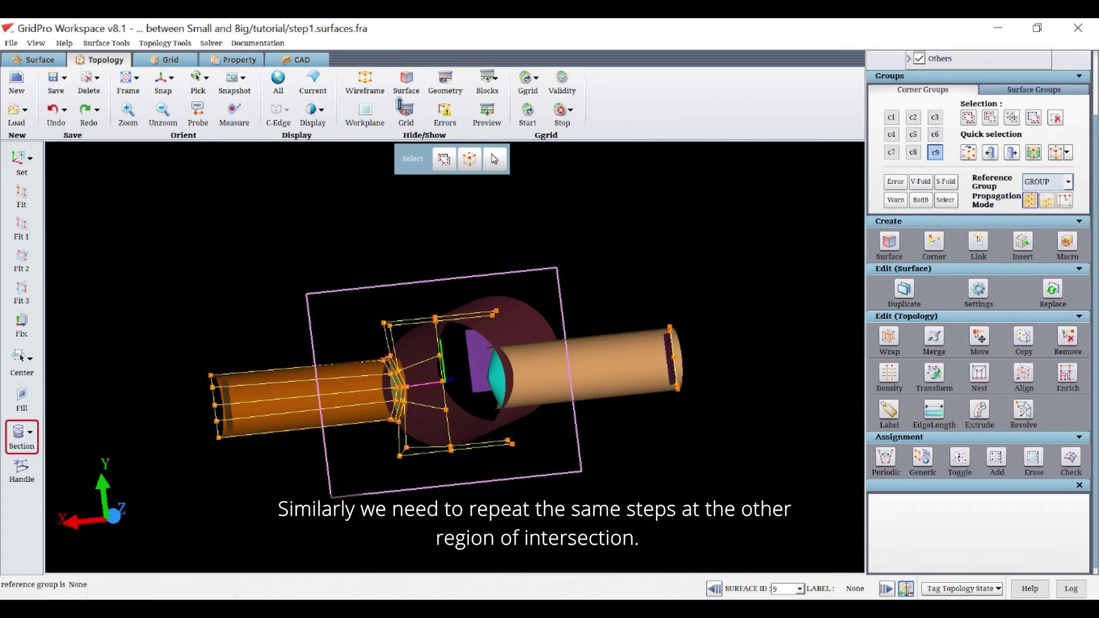
click(127, 80)
right_drag(577, 418, 577, 331)
middle_drag(577, 331, 859, 331)
click(162, 80)
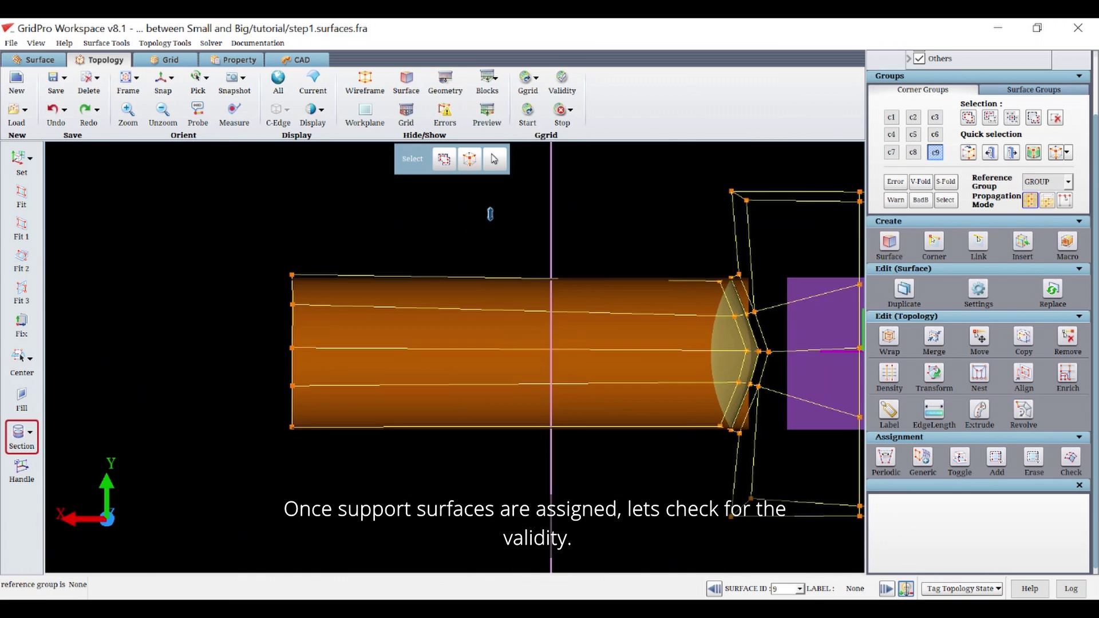
Check the topology's validity and dismiss the report.
scroll(557, 211, up, 1)
middle_drag(562, 212, 552, 235)
click(562, 83)
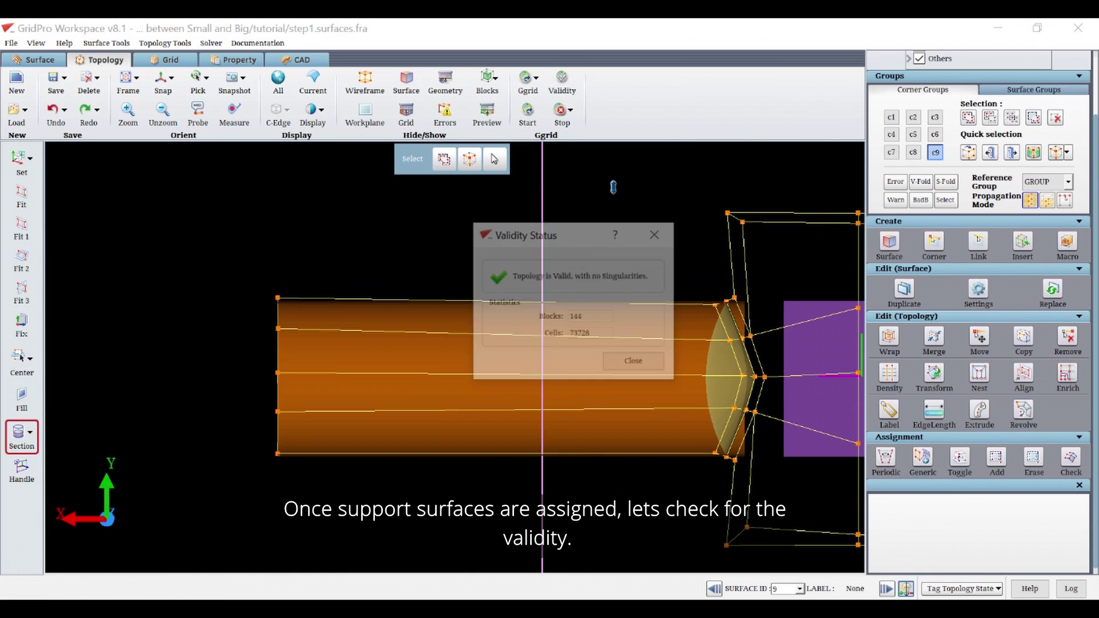
click(631, 361)
Turn off the corner group 9 display and the section cut, and preview the grid on the topology's blocks.
click(932, 153)
click(29, 432)
click(35, 460)
right_drag(273, 246, 273, 351)
drag(273, 351, 395, 344)
click(482, 112)
right_drag(604, 296, 537, 336)
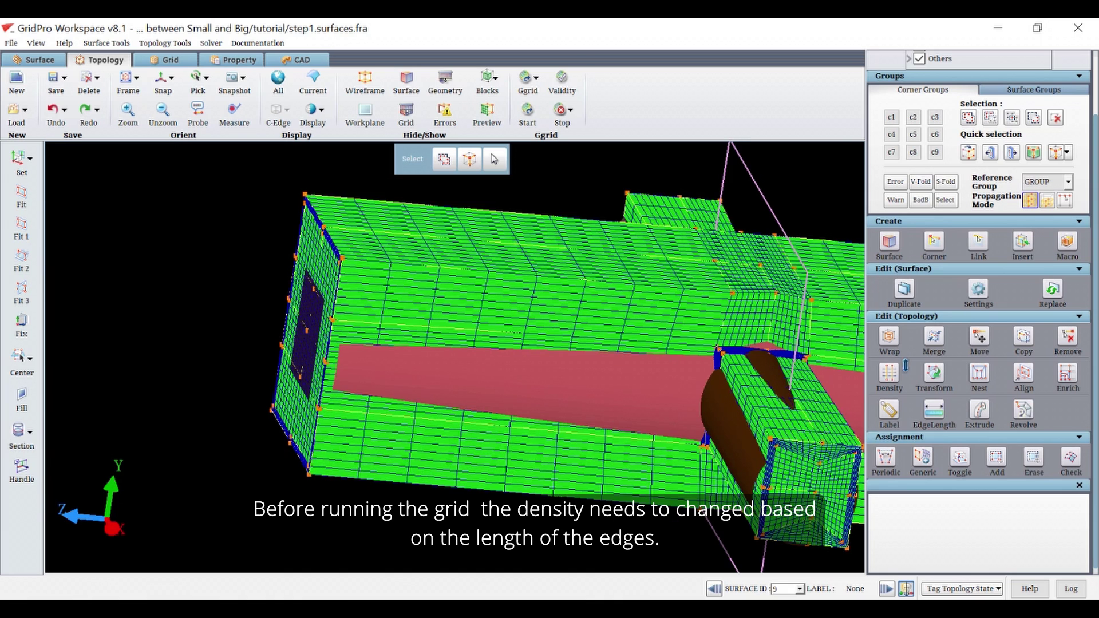
Set the density of the main pipe's lengthwise edges on the +Z side to 24.
click(890, 372)
text(20)
click(1020, 548)
drag(573, 298, 567, 333)
text(4)
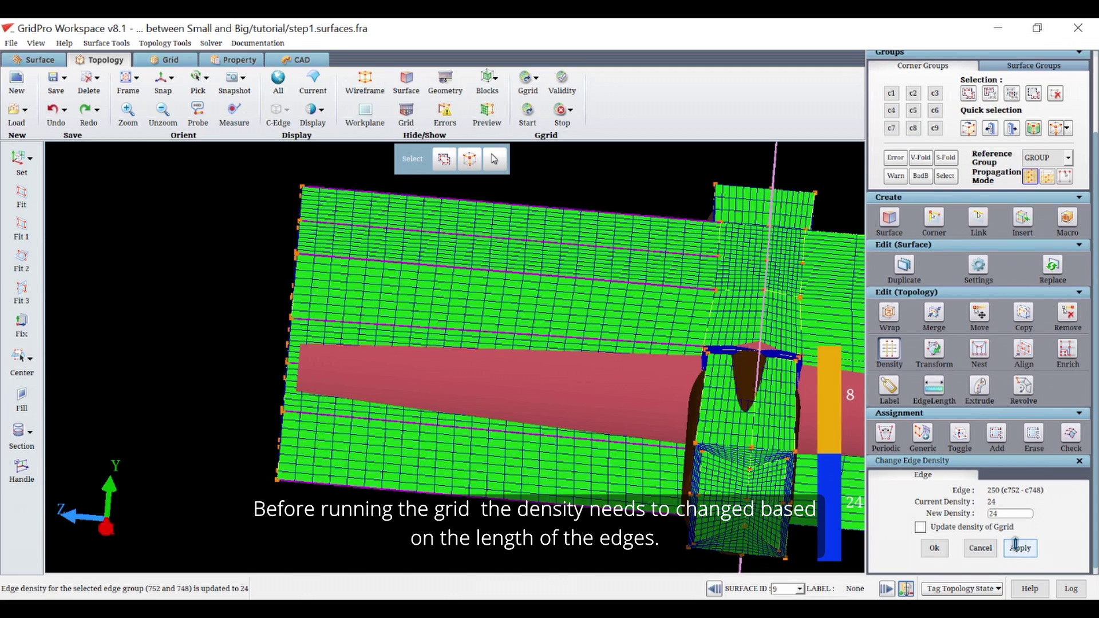
click(1020, 548)
Set the density of the main pipe's lengthwise edges on the -Z side to 24 and the +X pipe's lengthwise edges to 16.
click(745, 363)
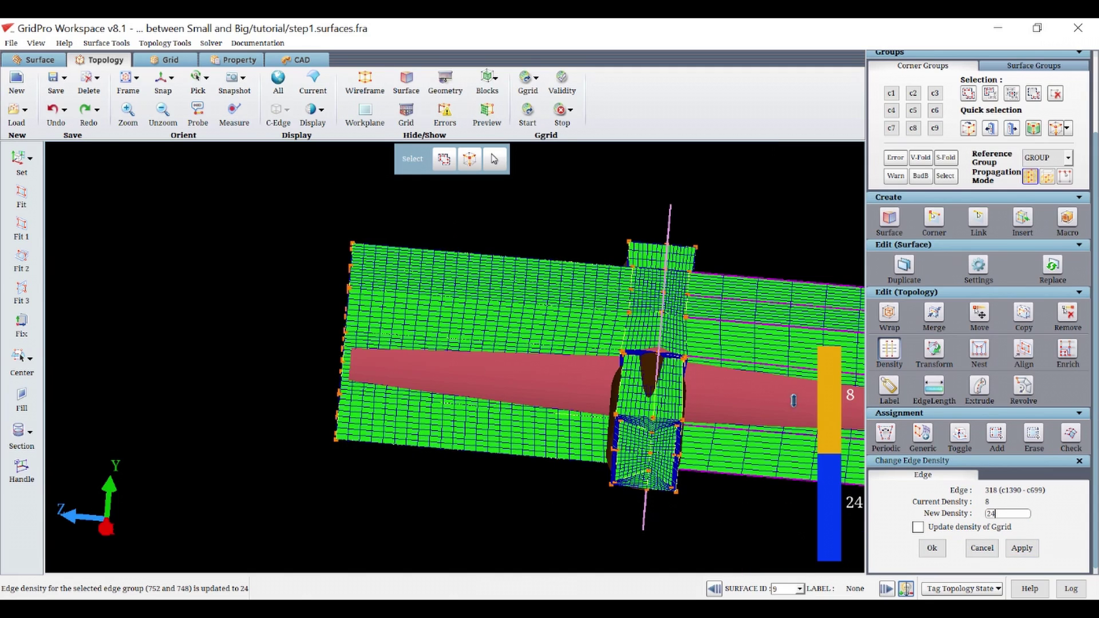
click(1021, 547)
scroll(598, 366, down, 4)
drag(598, 344, 595, 366)
scroll(598, 367, up, 5)
middle_drag(848, 326, 582, 344)
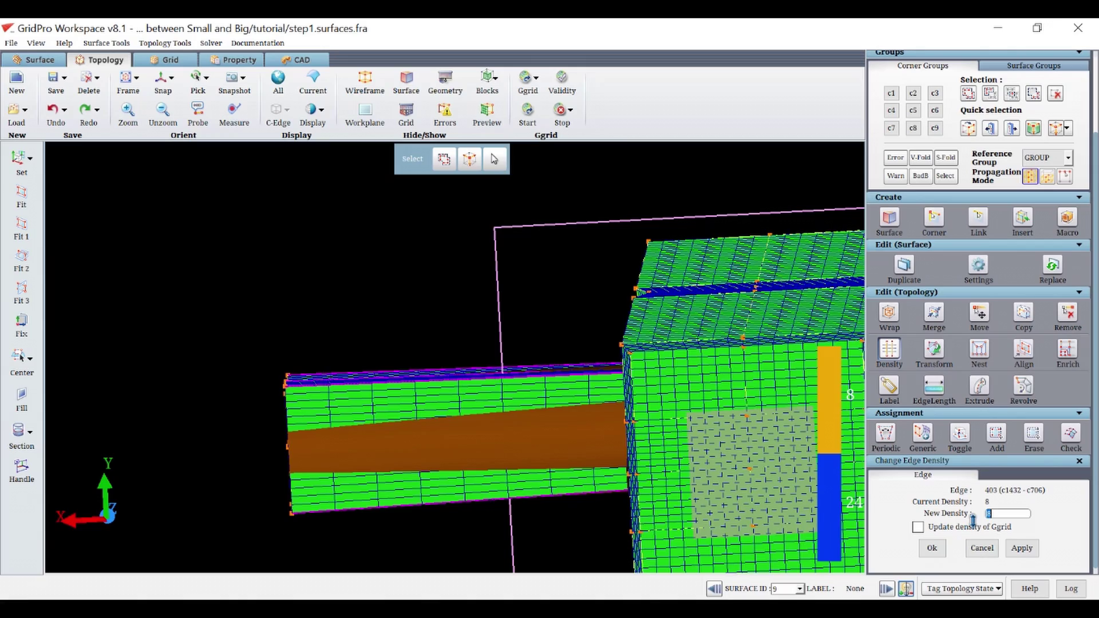
text(16)
click(1028, 544)
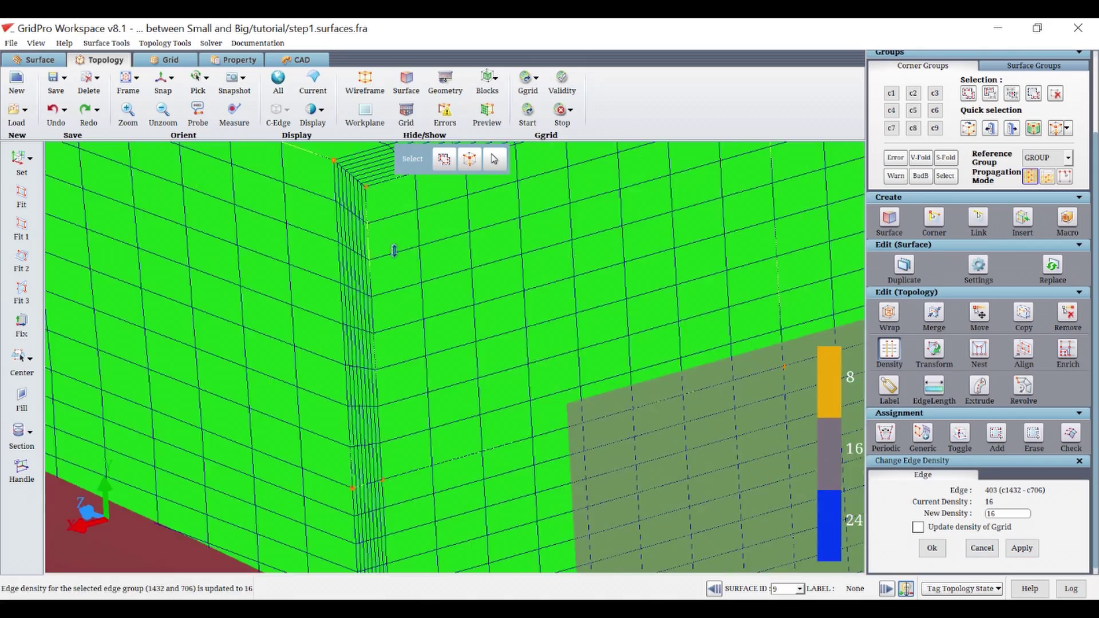
Set the density of the short edges across the thin layer at the main block's corner to 4.
middle_drag(392, 250, 452, 351)
click(451, 350)
text(4)
click(1020, 548)
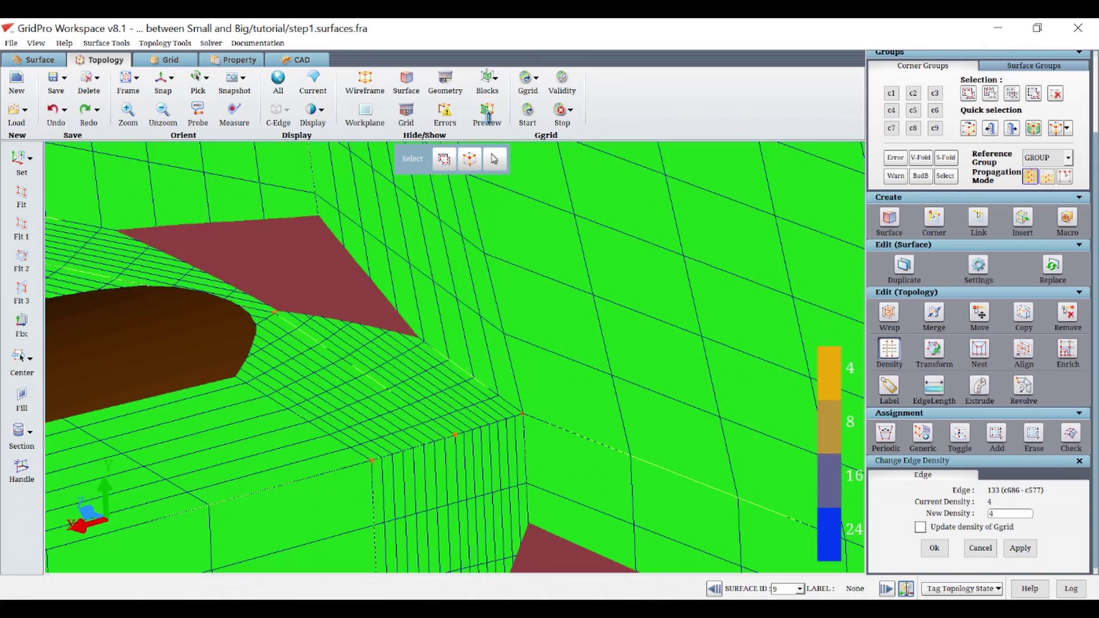
Set the density of the short edges between the +X pipe's corners and the next block layer at the intersection to 6, and check the preview.
click(487, 115)
click(424, 445)
text(6)
click(1021, 548)
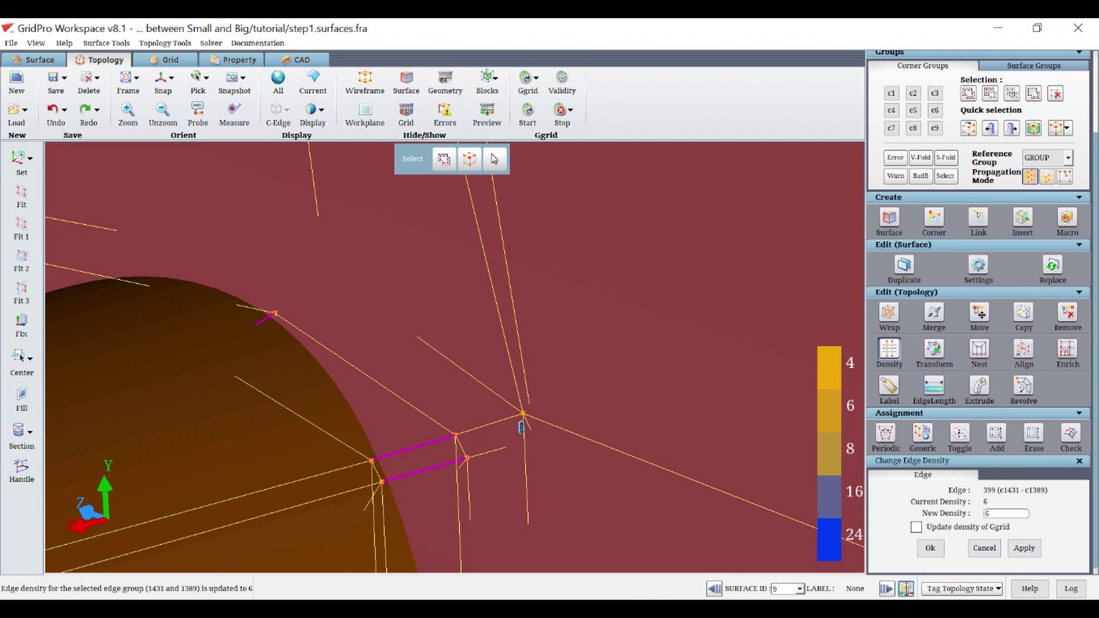
click(491, 108)
click(487, 109)
Set the density of the adjoining short edges reaching the outer intersection corner to 6, and inspect the grid preview.
click(489, 425)
text(6)
click(1025, 548)
click(487, 109)
right_drag(445, 262, 445, 389)
click(487, 114)
Finish editing edge densities and start grid generation with cluster parameters ignored, ASCII format and blk.tmp as the output grid file.
click(1078, 460)
click(527, 111)
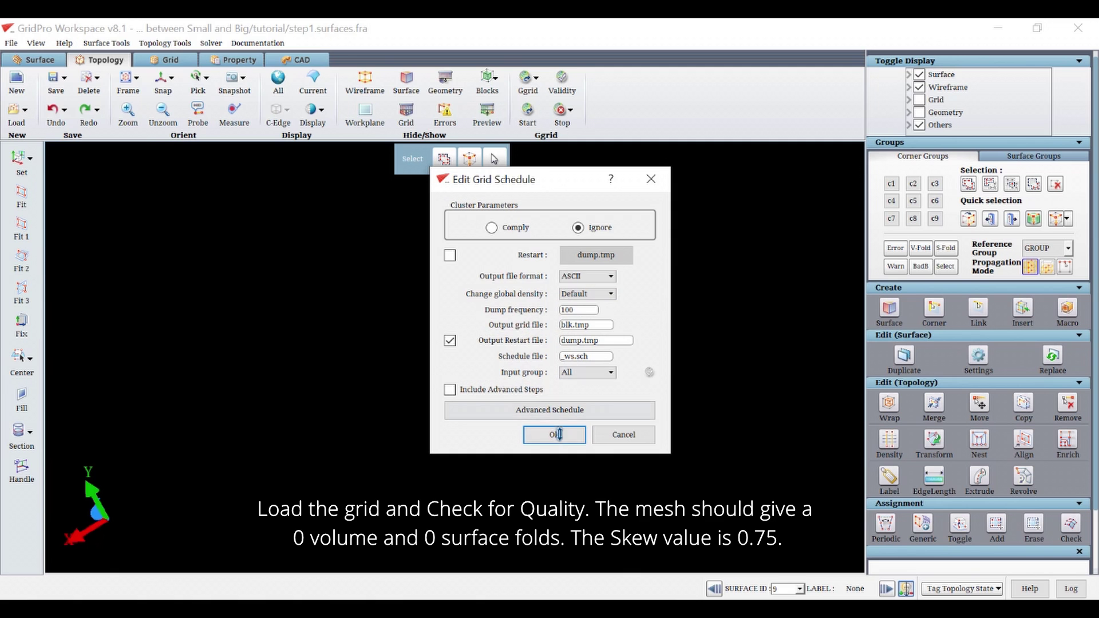
click(559, 431)
Load the generated blk grid from the tutorial folder.
click(450, 355)
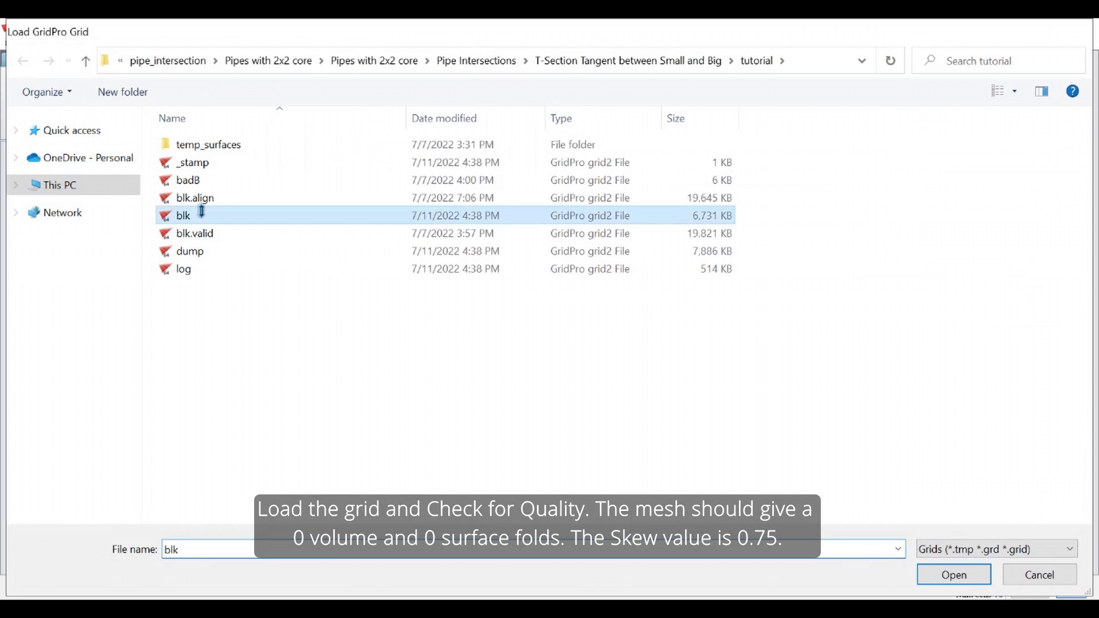